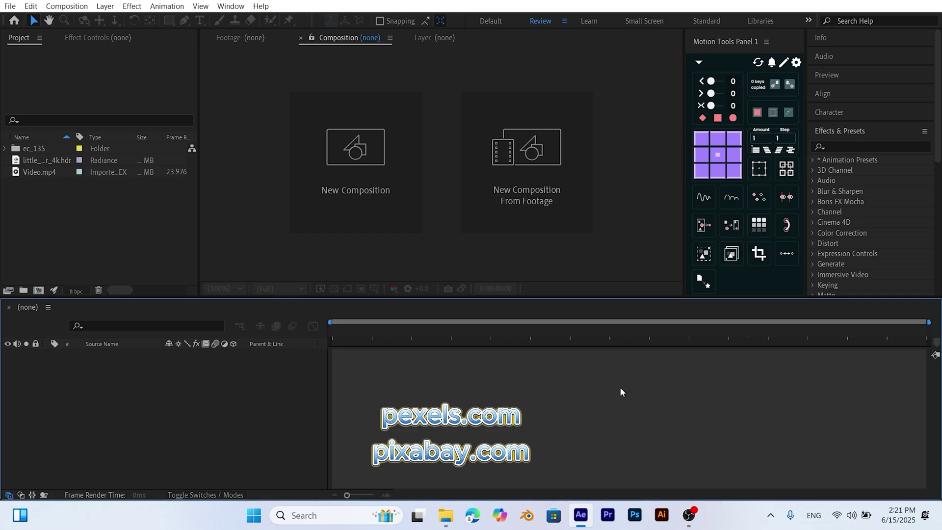
- Build a Video.mp4 composition and solve a 3D Camera Tracker with Detailed Analysis enabled
{"action": "left_click", "coordinate": [30, 172]}
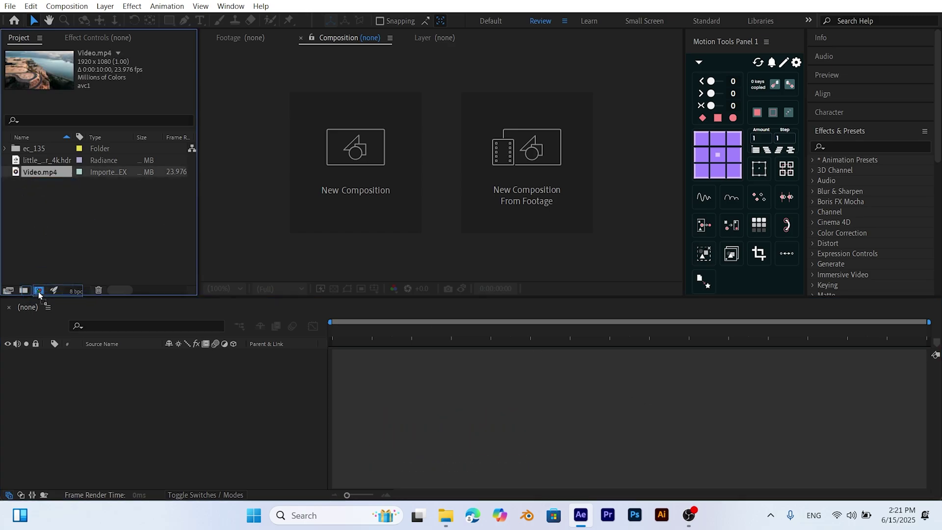
{"action": "left_click", "coordinate": [39, 290]}
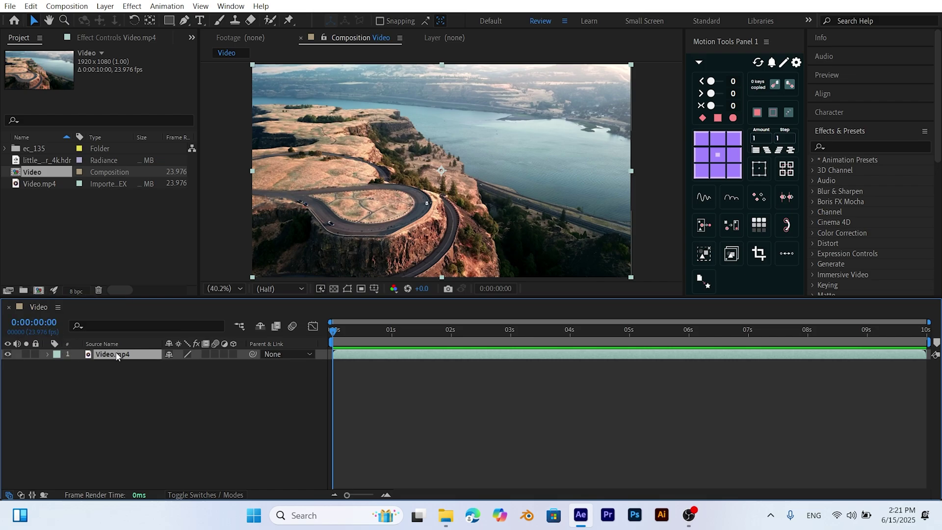
{"action": "left_click", "coordinate": [850, 145]}
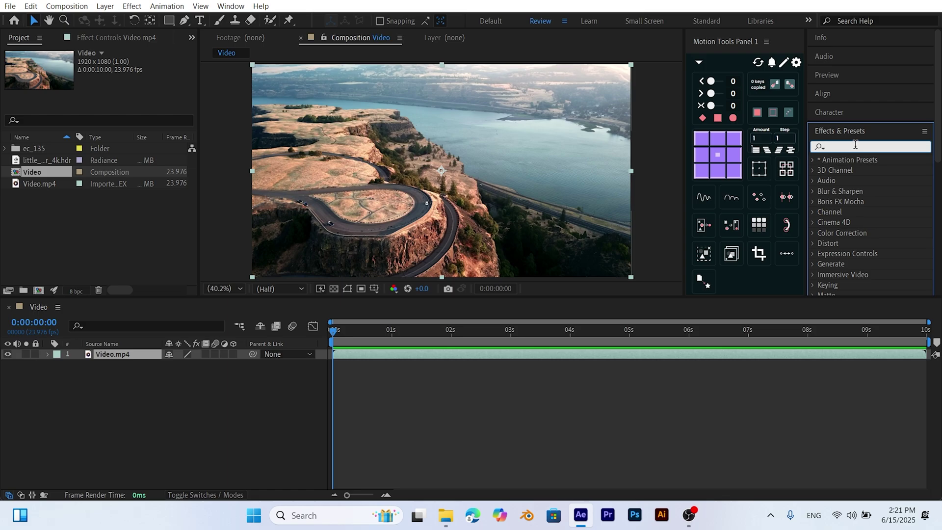
{"action": "type", "text": "3d ca"}
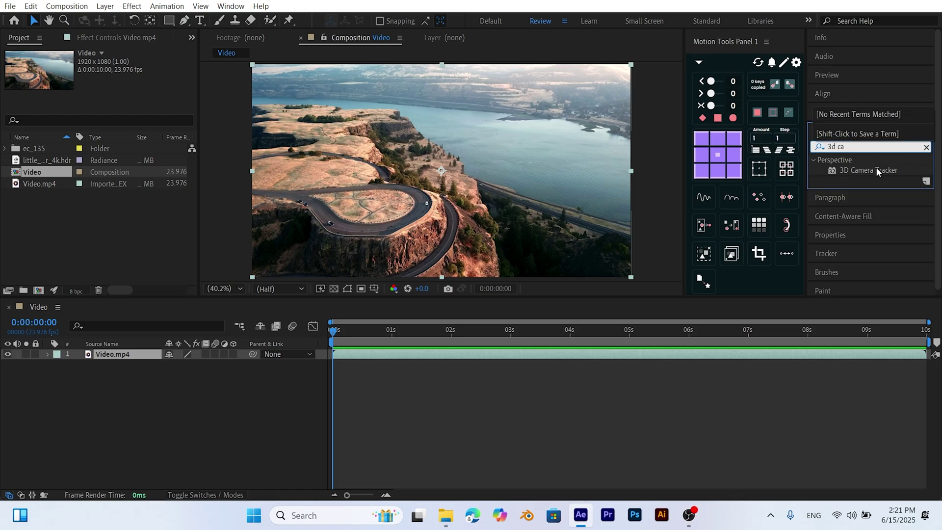
{"action": "left_click_drag", "start_coordinate": [876, 168], "coordinate": [110, 355]}
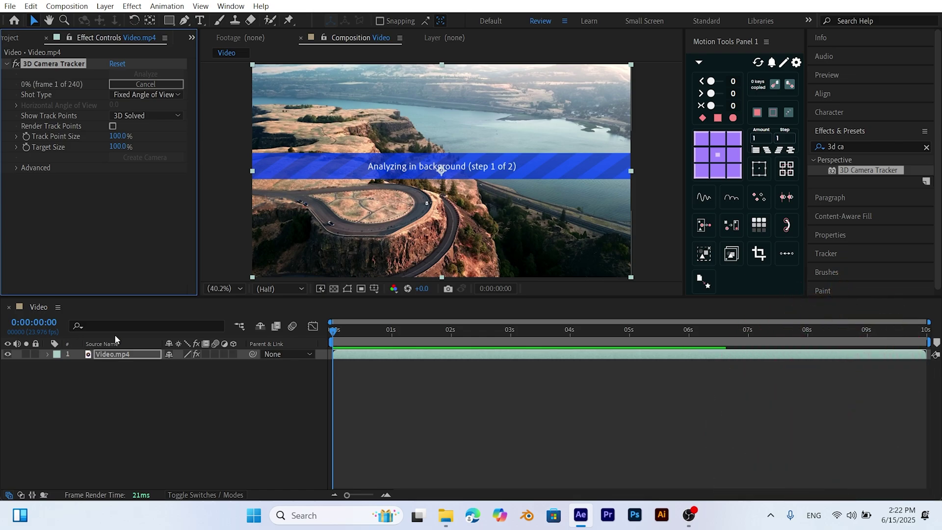
{"action": "left_click", "coordinate": [17, 167]}
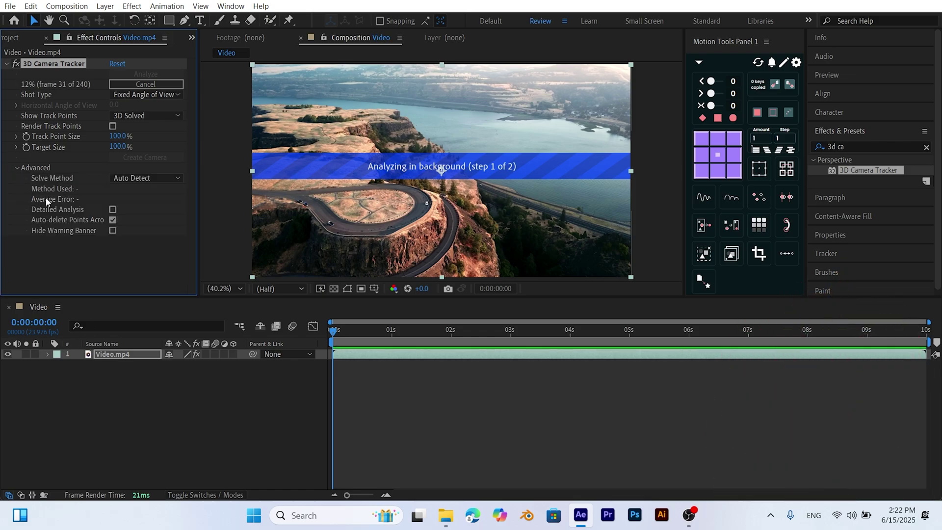
{"action": "left_click", "coordinate": [112, 209]}
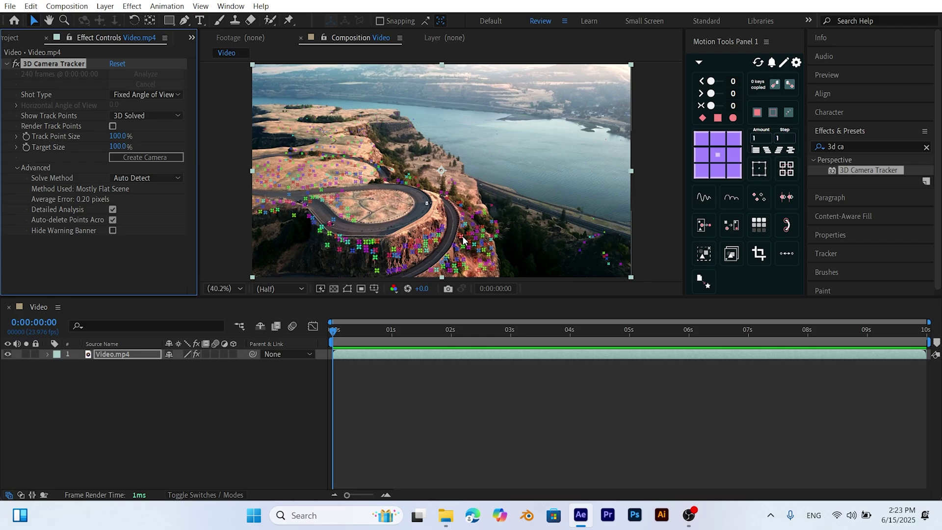
- Create a solid and camera from ground track points inside the road loop, selecting Track Solid 1
{"action": "left_click", "coordinate": [358, 208]}
{"action": "right_click", "coordinate": [356, 203]}
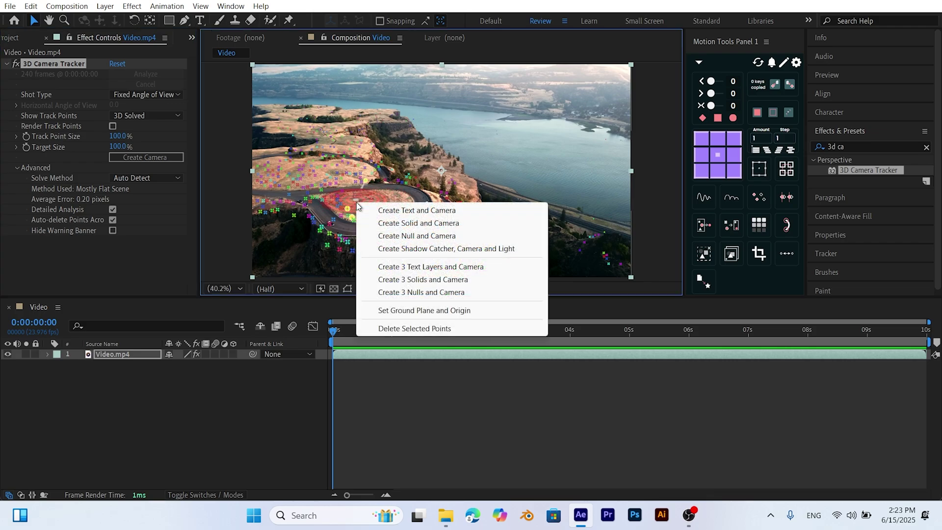
{"action": "left_click", "coordinate": [418, 223]}
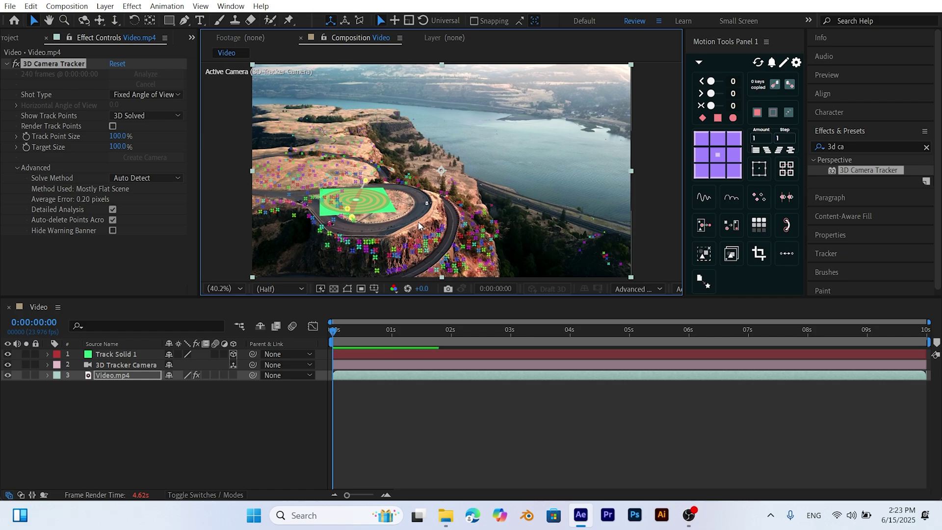
{"action": "left_click", "coordinate": [118, 353]}
{"action": "left_click", "coordinate": [131, 345]}
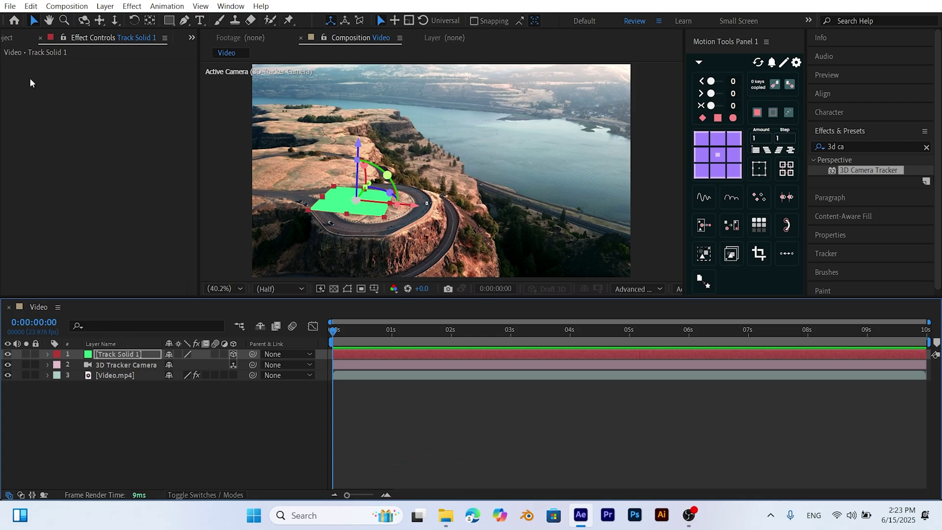
- Add ec_135.glb to the composition, fitted to comp size
{"action": "left_click", "coordinate": [12, 37]}
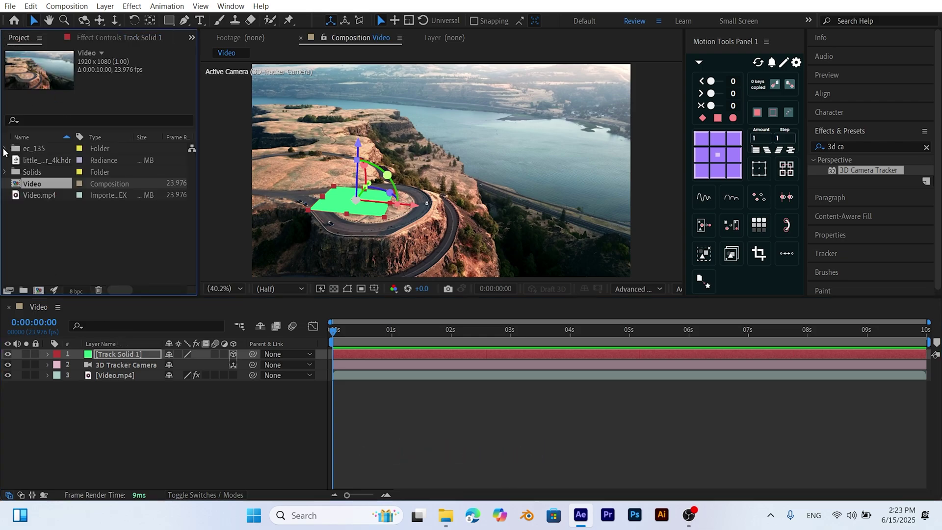
{"action": "left_click", "coordinate": [5, 148]}
{"action": "left_click_drag", "start_coordinate": [37, 158], "coordinate": [125, 399]}
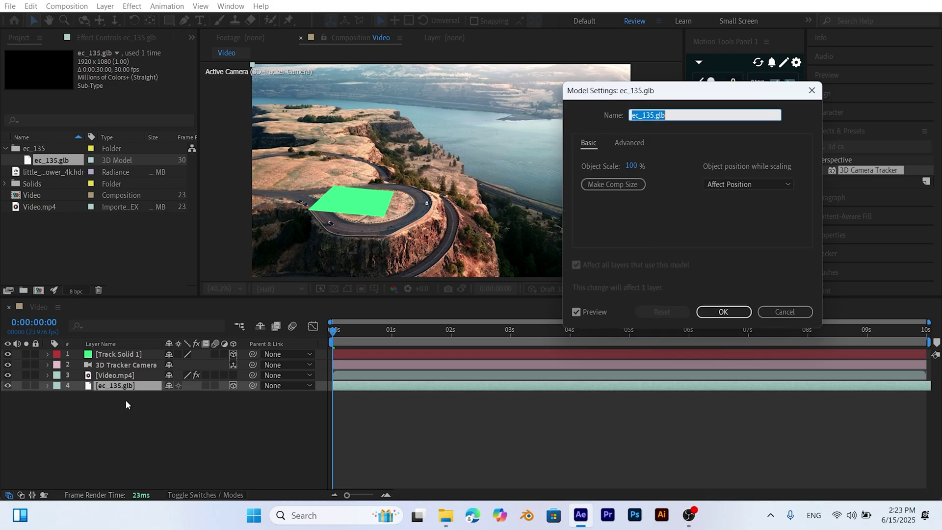
{"action": "left_click", "coordinate": [612, 188]}
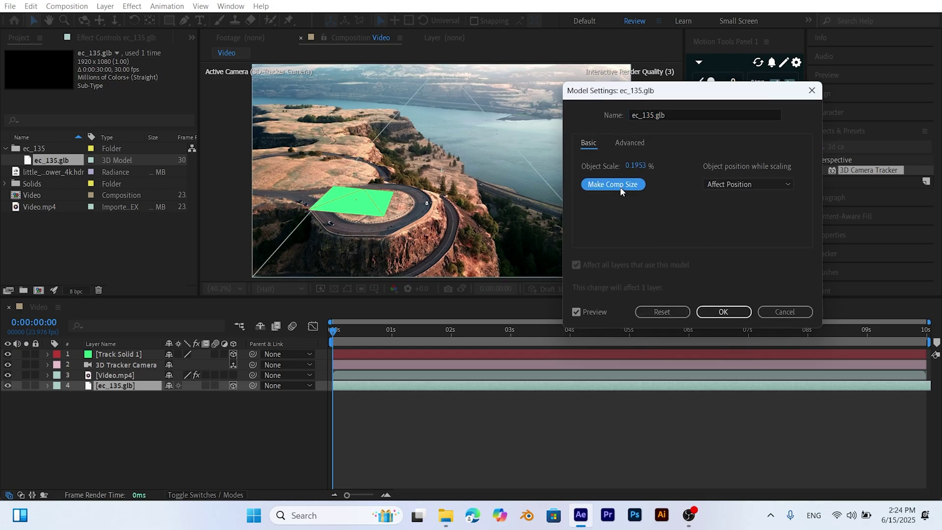
{"action": "left_click", "coordinate": [723, 312]}
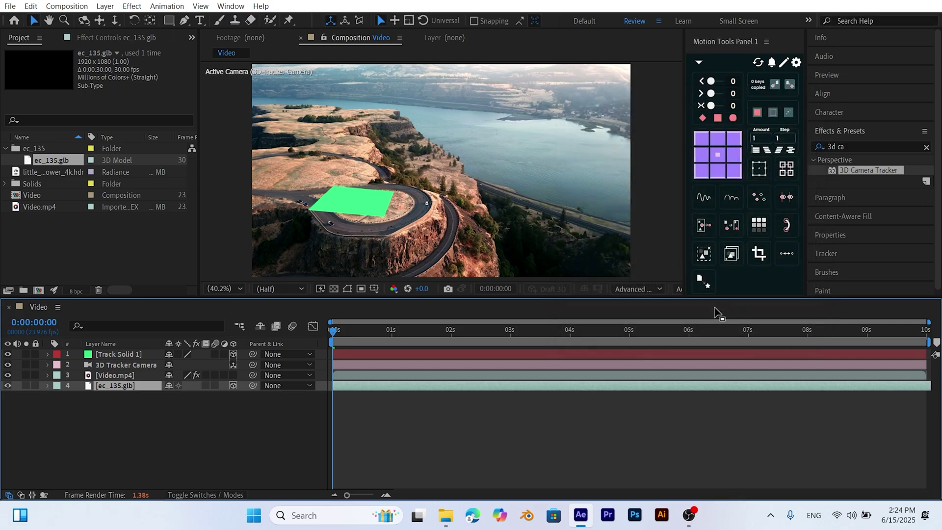
- Move the helicopter layer to the top and parent it to Track Solid 1
{"action": "left_click", "coordinate": [117, 354]}
{"action": "key", "text": "ctrl+shift+bracketright"}
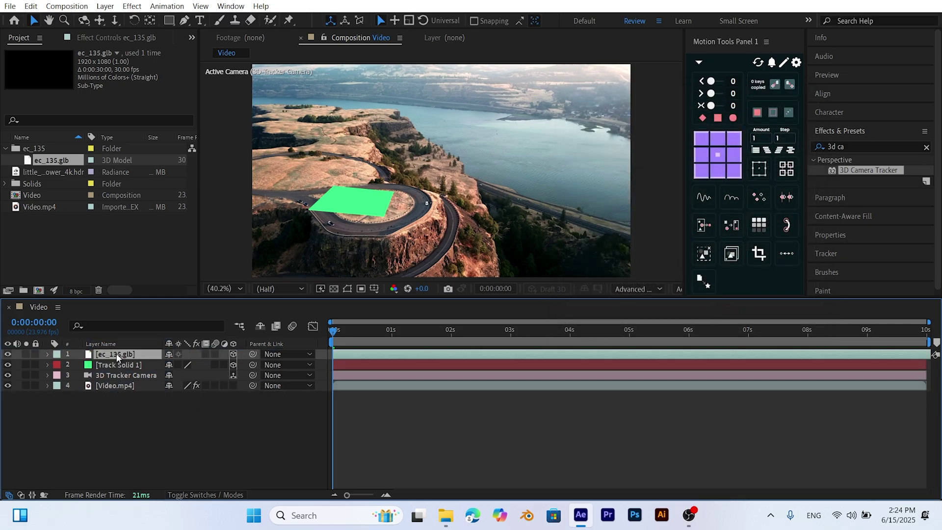
{"action": "left_click_drag", "start_coordinate": [253, 354], "coordinate": [132, 367]}
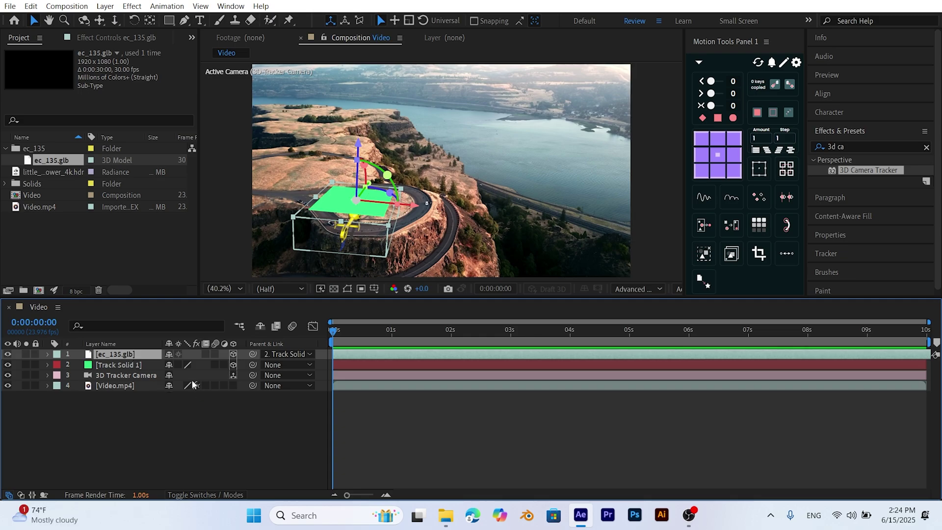
- Rotate the helicopter about 73°, scale it to 120%, and move it along Z onto the pad
{"action": "left_click_drag", "start_coordinate": [393, 191], "coordinate": [366, 211]}
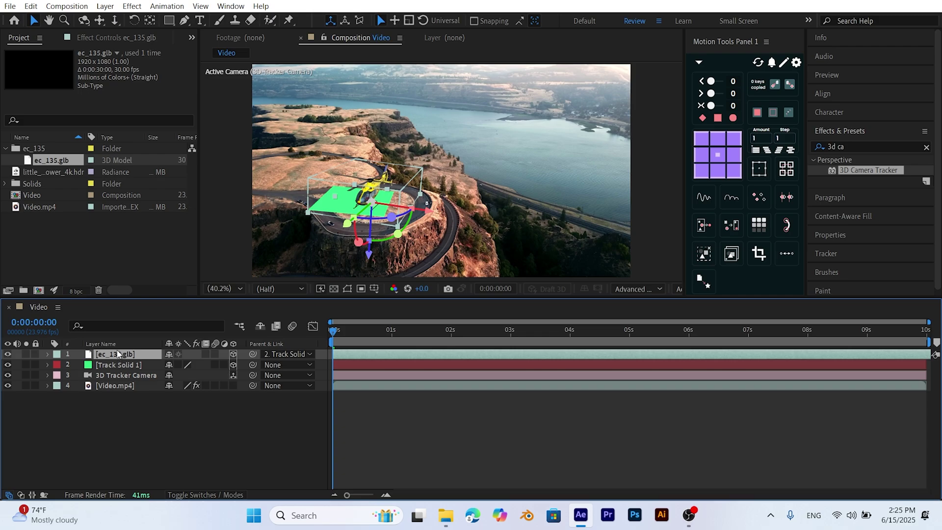
{"action": "key", "text": "s"}
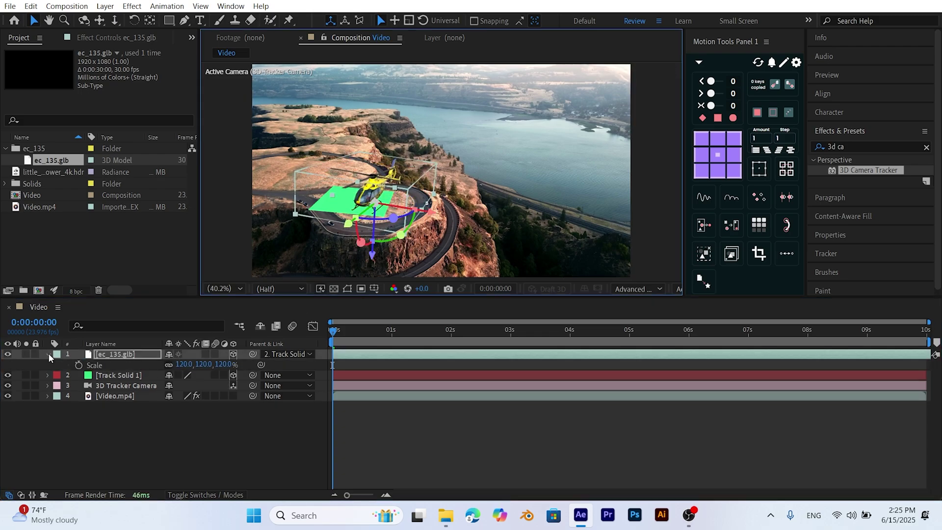
{"action": "left_click", "coordinate": [48, 354]}
{"action": "left_click", "coordinate": [208, 409]}
{"action": "left_click", "coordinate": [147, 354]}
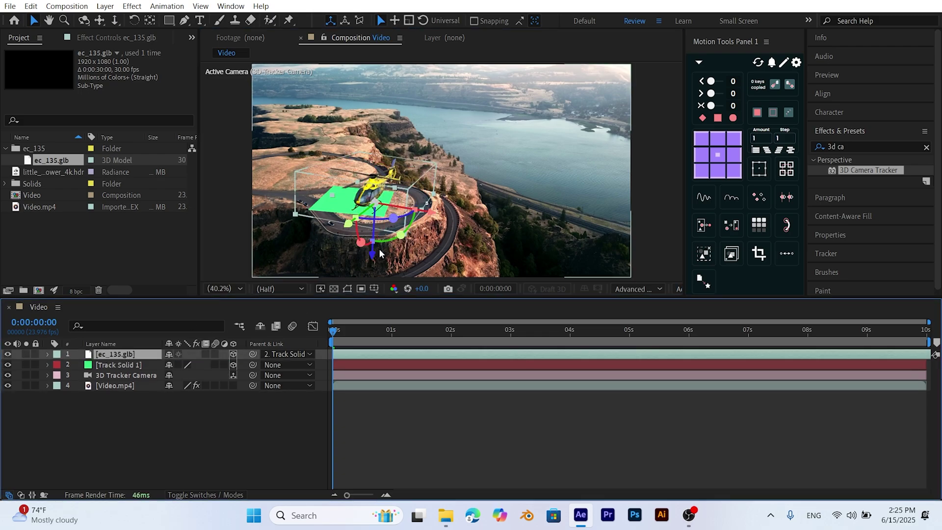
{"action": "left_click_drag", "start_coordinate": [371, 258], "coordinate": [378, 259]}
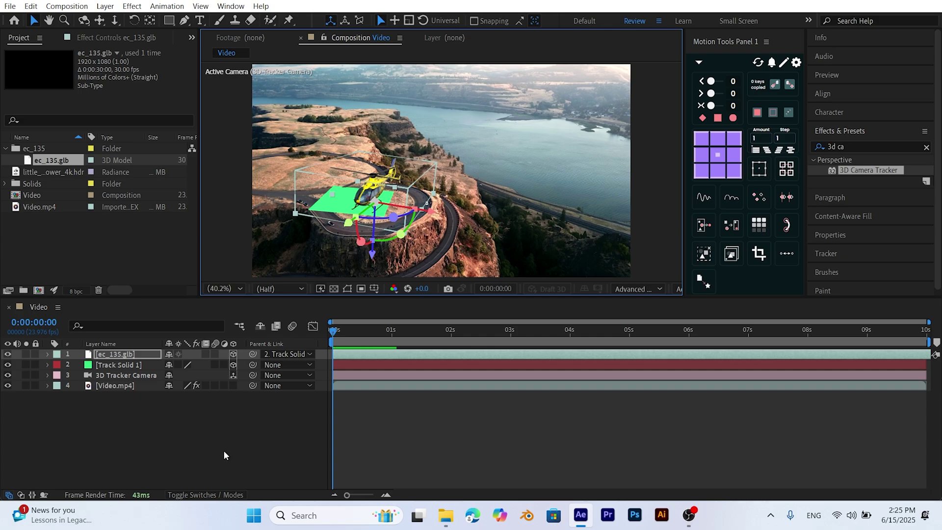
- Add an Environment Light 1 layer with Casts Shadows on
{"action": "left_click", "coordinate": [161, 432]}
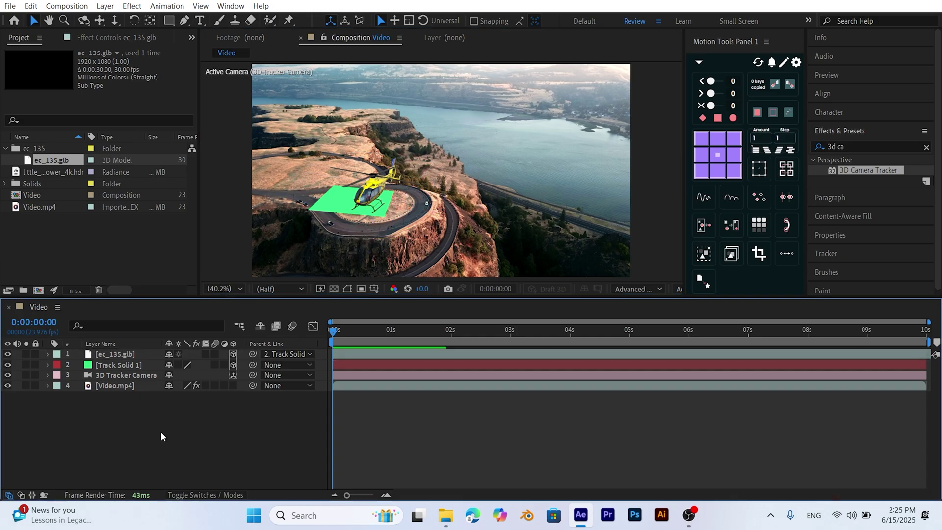
{"action": "left_click", "coordinate": [102, 7]}
{"action": "mouse_move", "coordinate": [147, 20]}
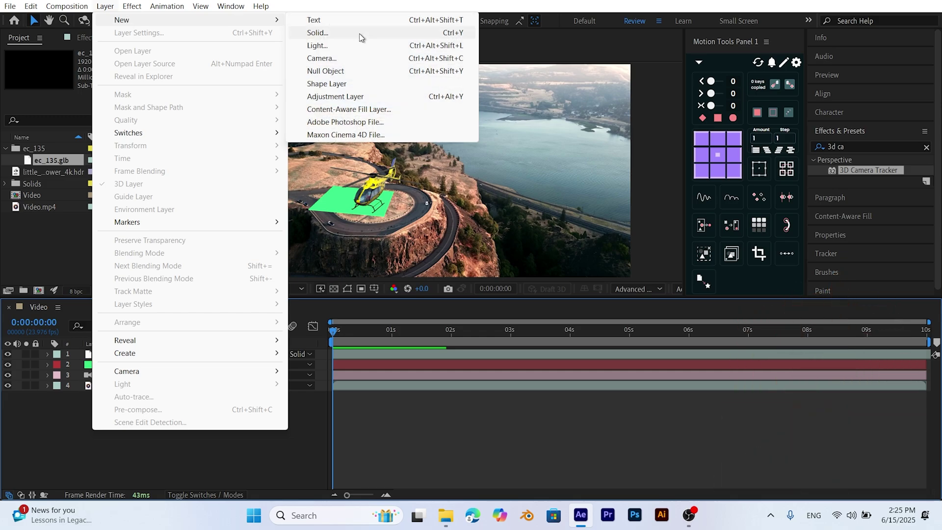
{"action": "left_click", "coordinate": [324, 44]}
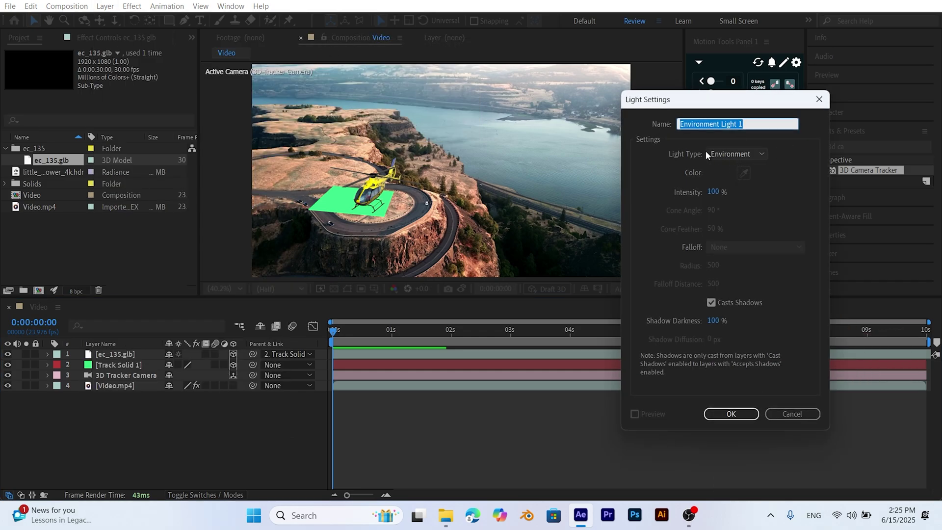
{"action": "left_click", "coordinate": [738, 154]}
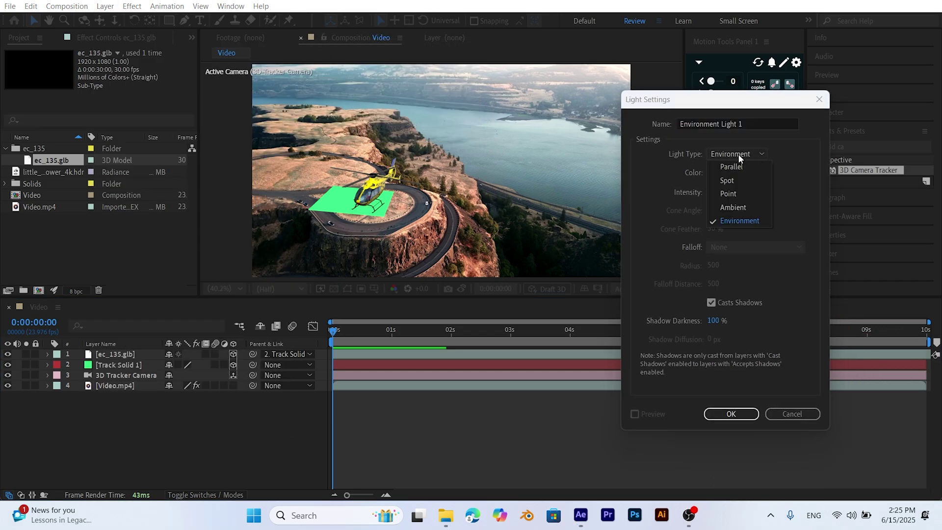
{"action": "left_click", "coordinate": [733, 222]}
{"action": "left_click", "coordinate": [730, 413]}
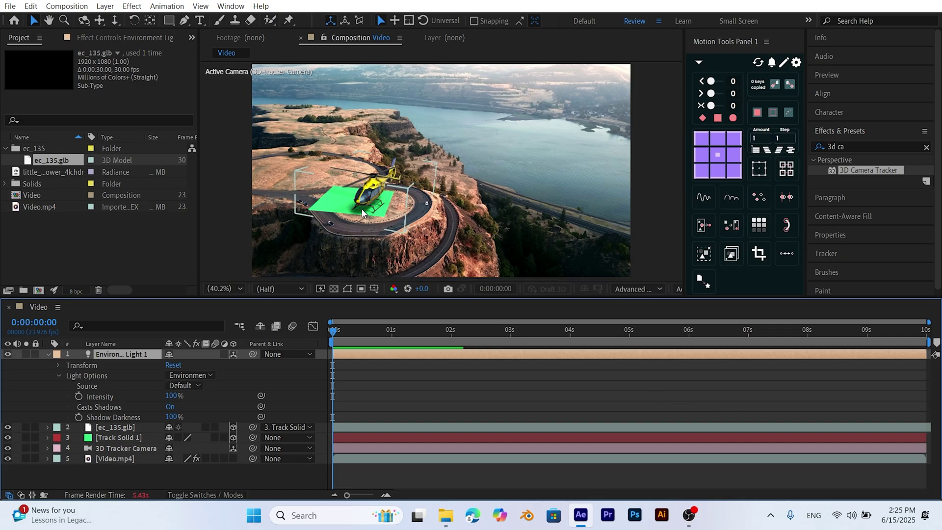
- Fit the Advanced 3D renderer's shadow casting box to the scene, now 2135
{"action": "left_click", "coordinate": [641, 290]}
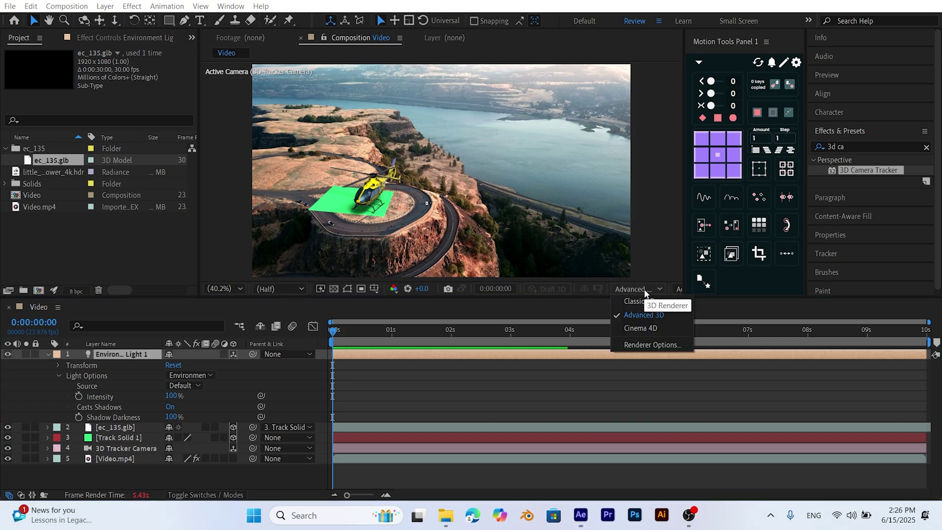
{"action": "left_click", "coordinate": [650, 346]}
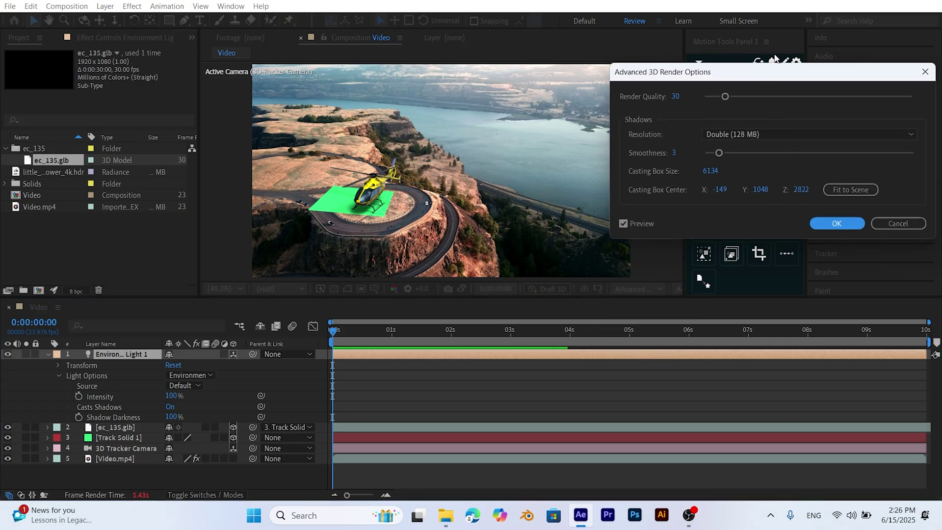
{"action": "left_click", "coordinate": [852, 189]}
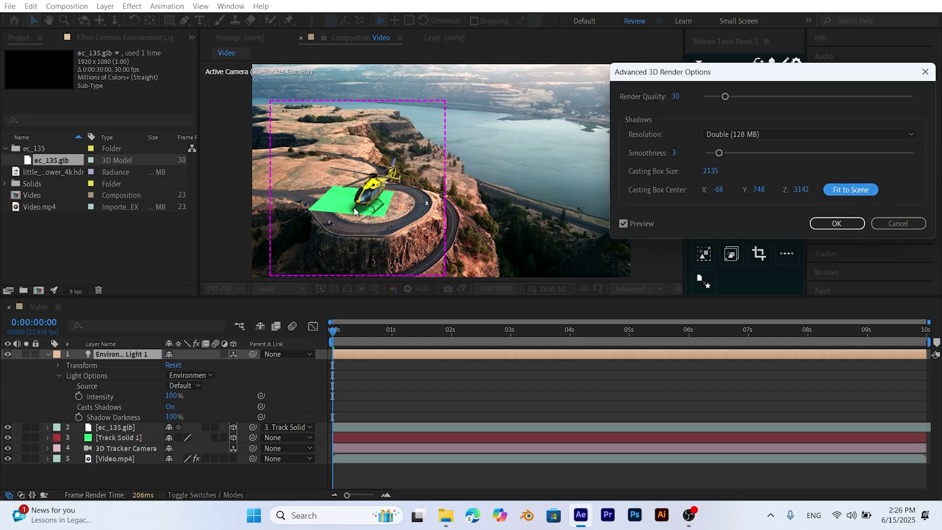
{"action": "left_click", "coordinate": [836, 223]}
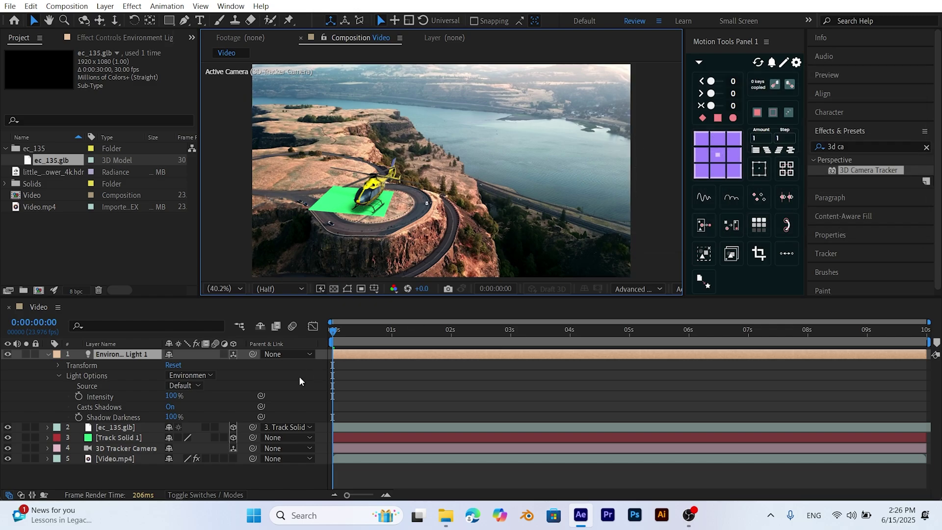
- View at 100% and set the ec_135.glb layer's Parent to None
{"action": "key", "text": "slash"}
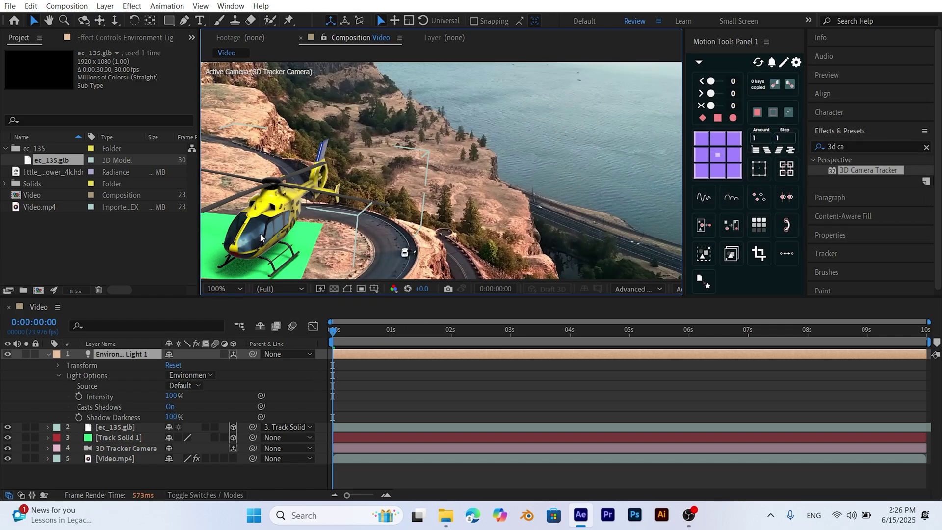
{"action": "left_click_drag", "start_coordinate": [260, 234], "coordinate": [408, 174]}
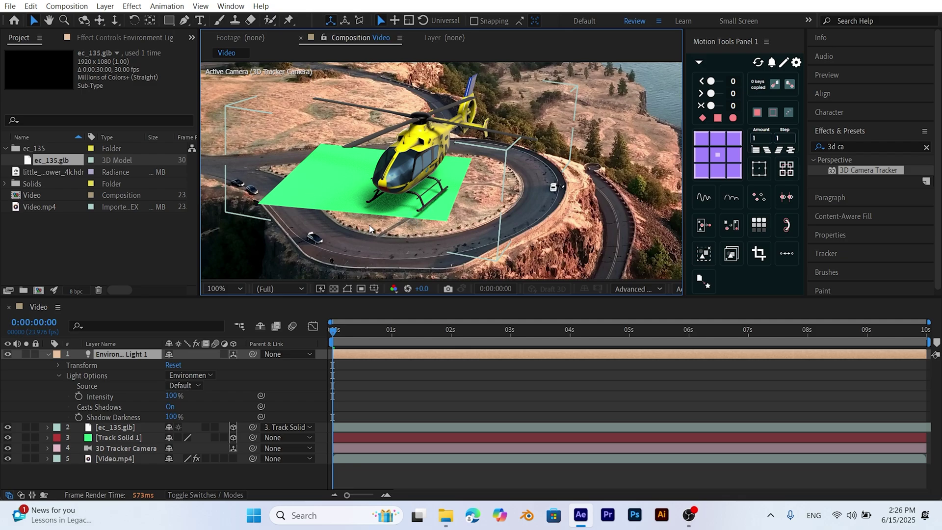
{"action": "left_click", "coordinate": [285, 427]}
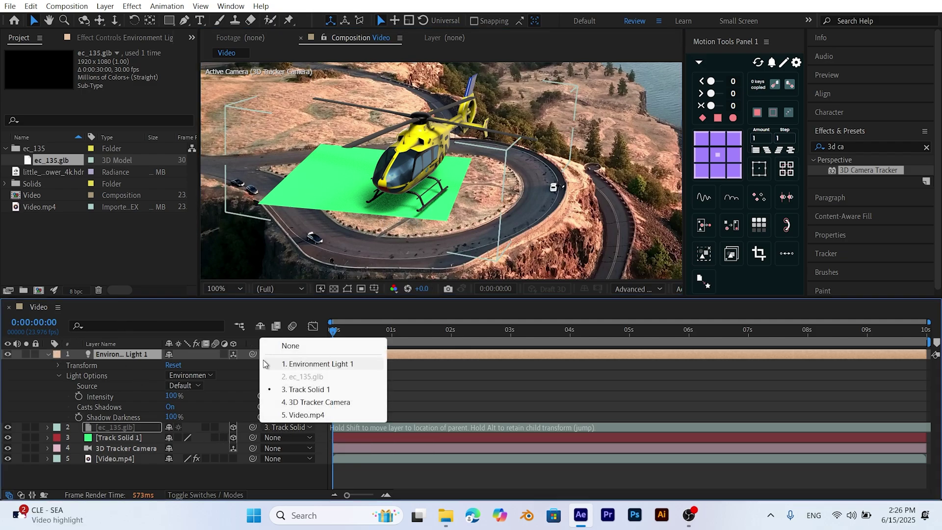
{"action": "left_click", "coordinate": [287, 349]}
- Scale Track Solid 1 up to 259%
{"action": "left_click", "coordinate": [135, 438]}
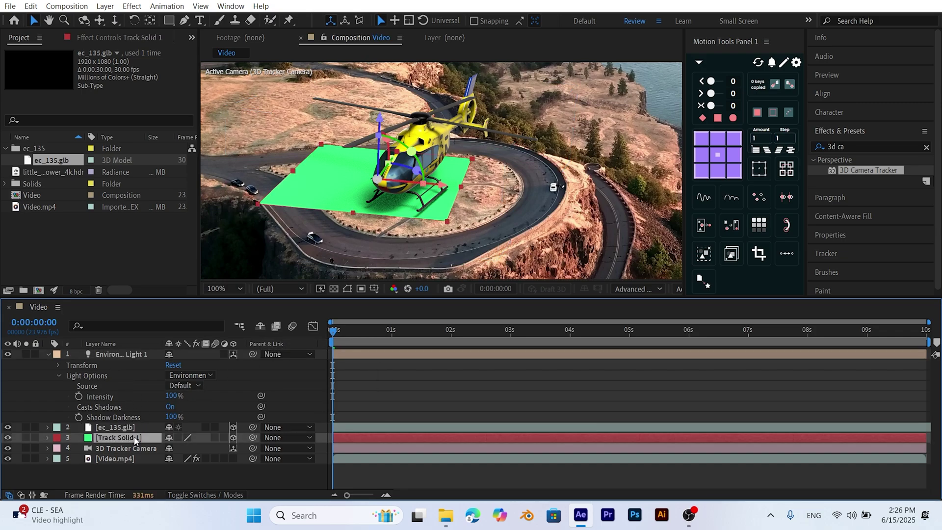
{"action": "key", "text": "s"}
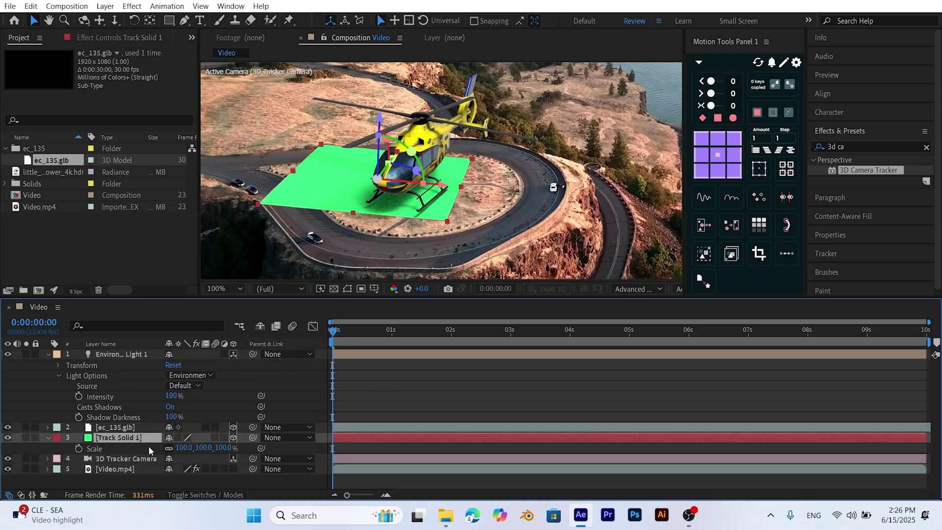
{"action": "left_click_drag", "start_coordinate": [182, 450], "coordinate": [279, 449]}
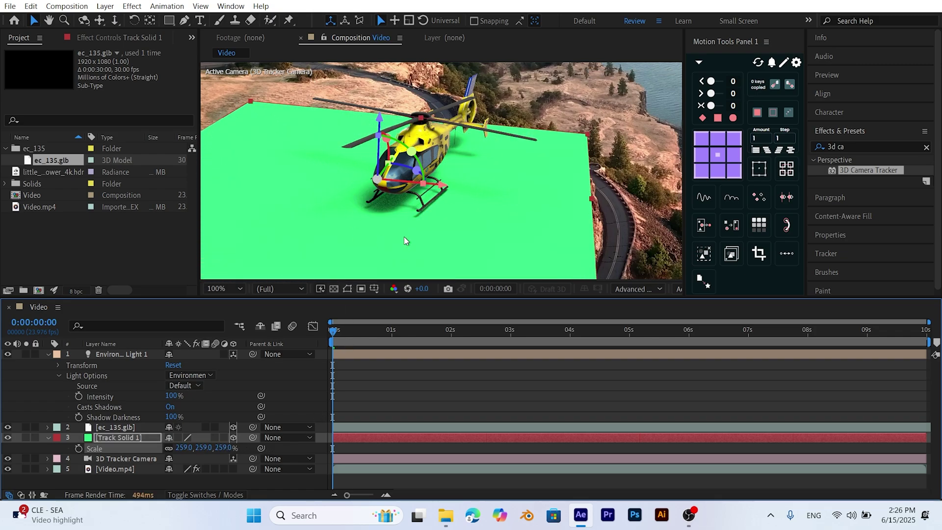
- Collapse Track Solid 1's Scale and place little_paris_eiffel_tower_4k.hdr as the top layer
{"action": "scroll", "coordinate": [340, 168], "scroll_direction": "down", "scroll_amount": 2}
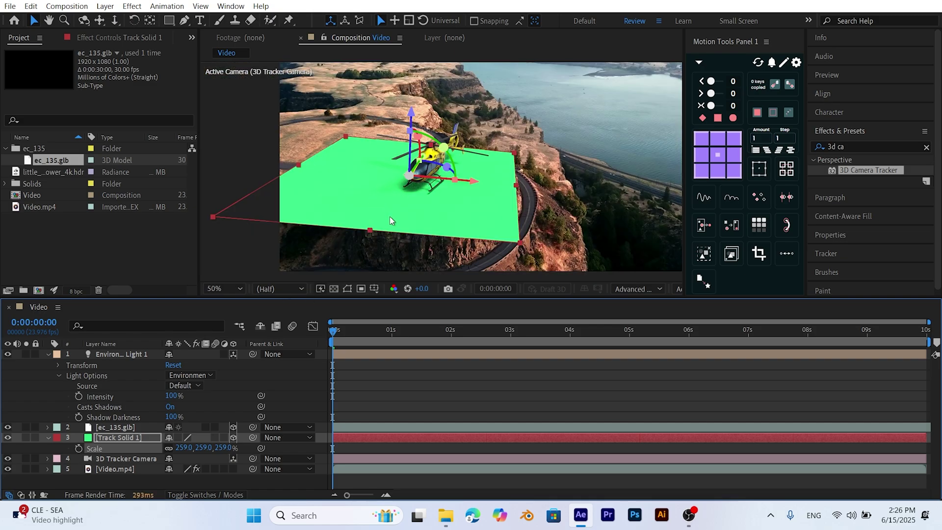
{"action": "left_click", "coordinate": [47, 437]}
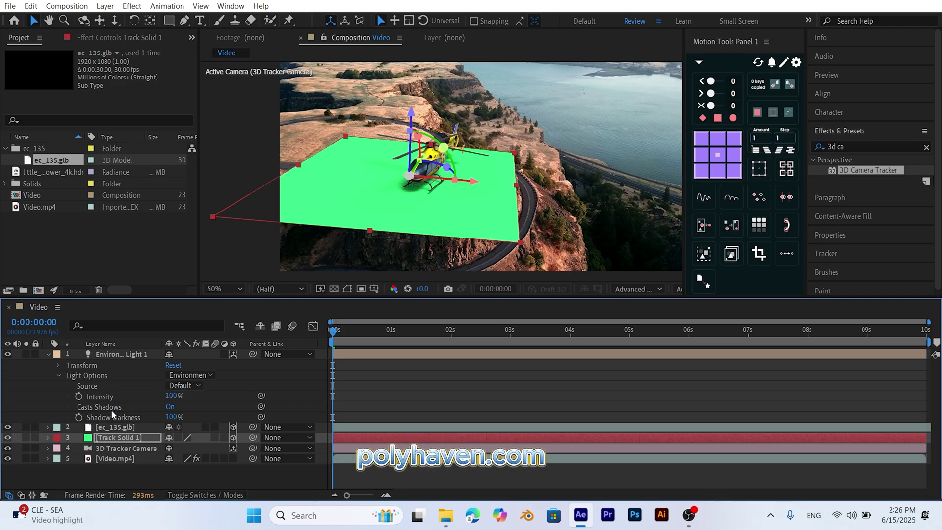
{"action": "left_click", "coordinate": [60, 172]}
{"action": "left_click_drag", "start_coordinate": [51, 173], "coordinate": [124, 348]}
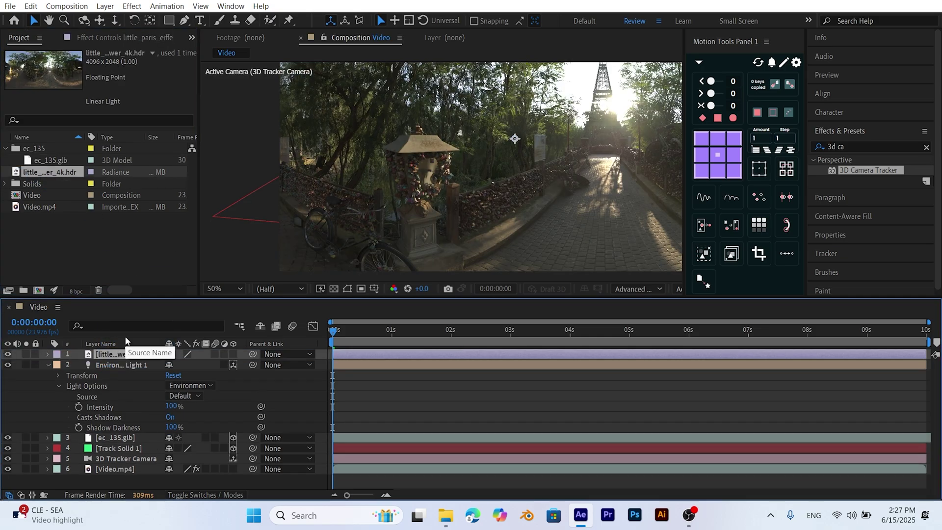
- Fit the viewer magnification and hide the HDR image layer
{"action": "left_click", "coordinate": [221, 289]}
{"action": "left_click", "coordinate": [244, 82]}
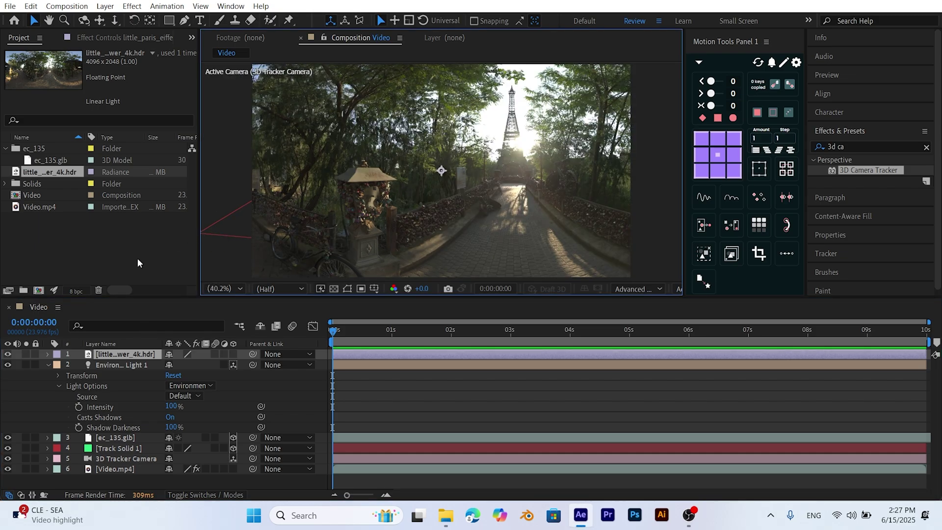
{"action": "left_click", "coordinate": [9, 355]}
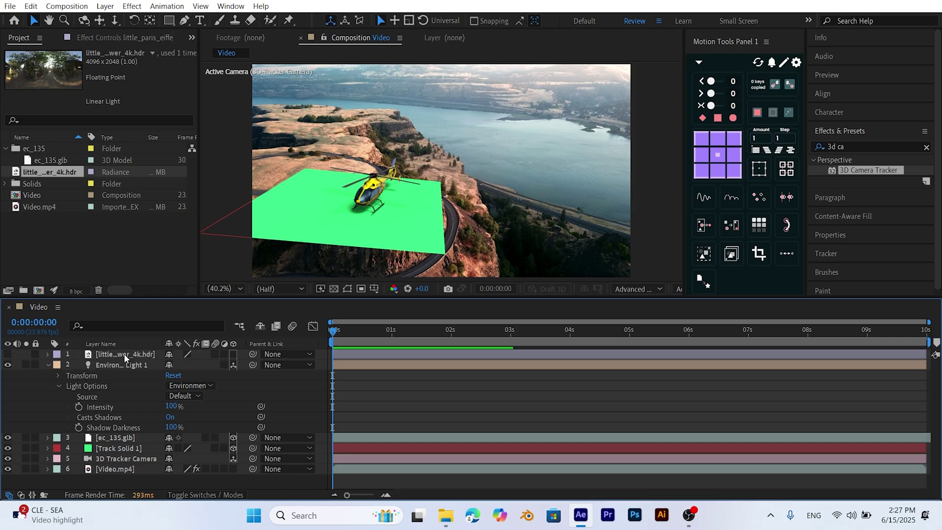
- Set Environment Light 1's Source to the little_paris_eiffel_tower_4k.hdr layer
{"action": "left_click", "coordinate": [88, 397]}
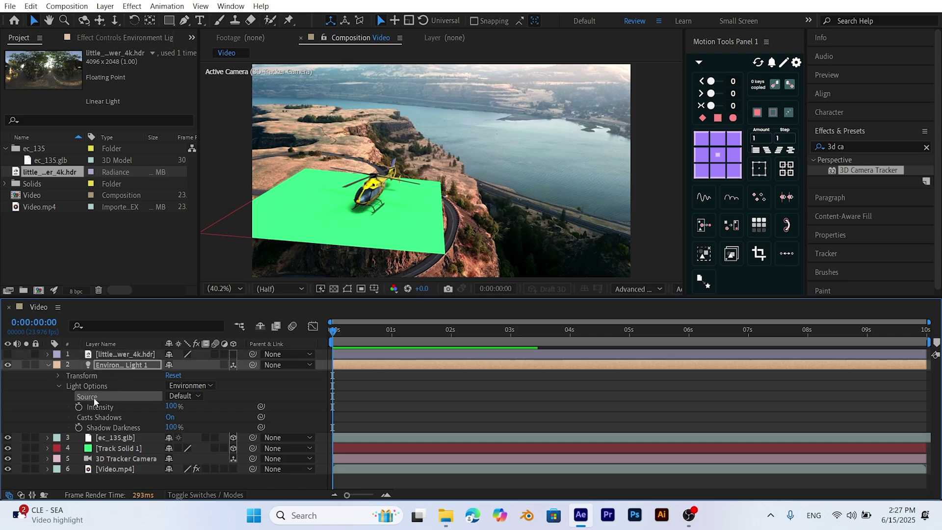
{"action": "left_click", "coordinate": [185, 396]}
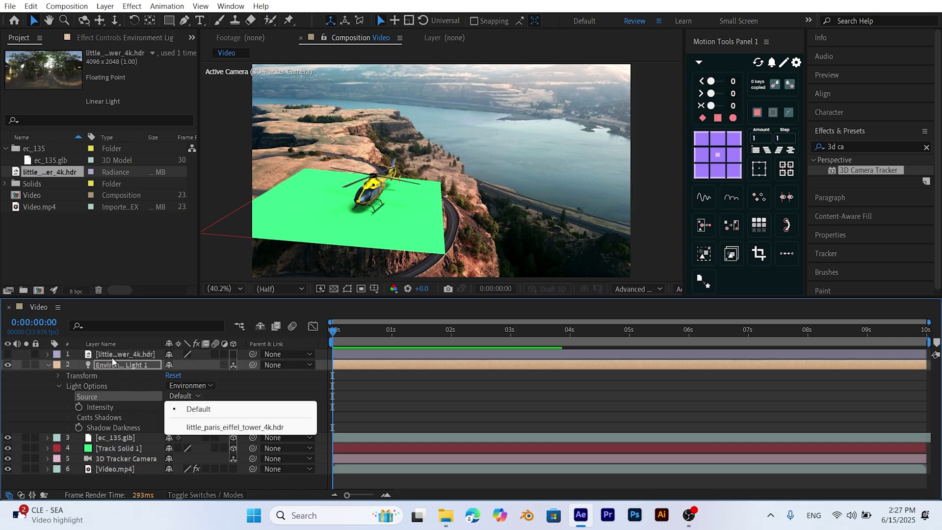
{"action": "left_click", "coordinate": [237, 427]}
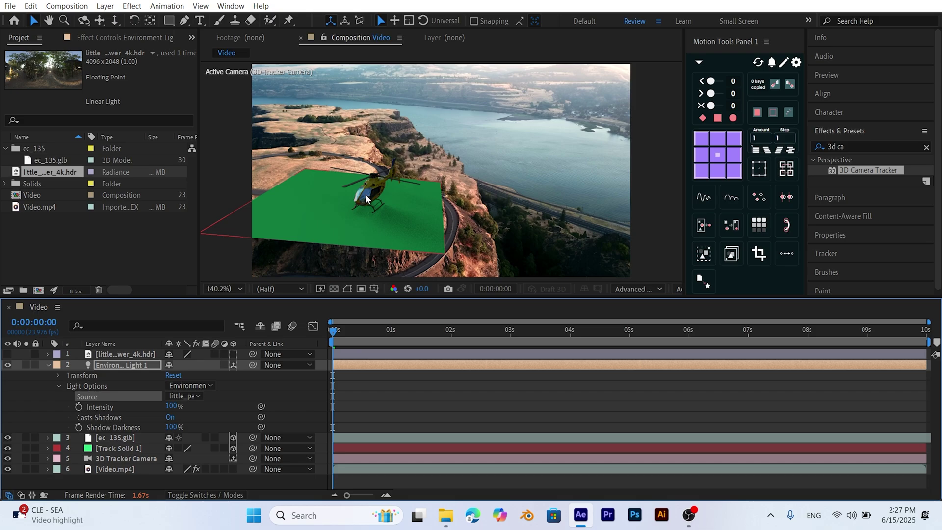
{"action": "left_click", "coordinate": [196, 498]}
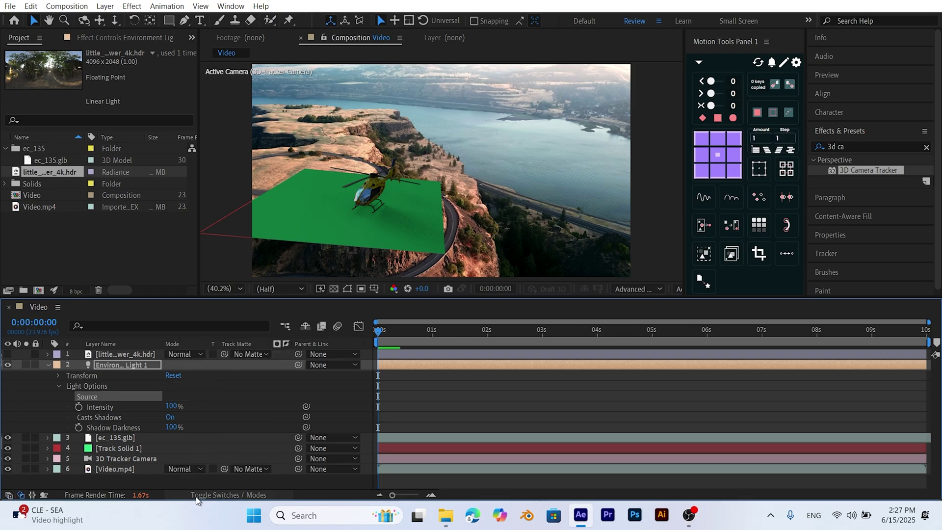
{"action": "key", "text": "F4"}
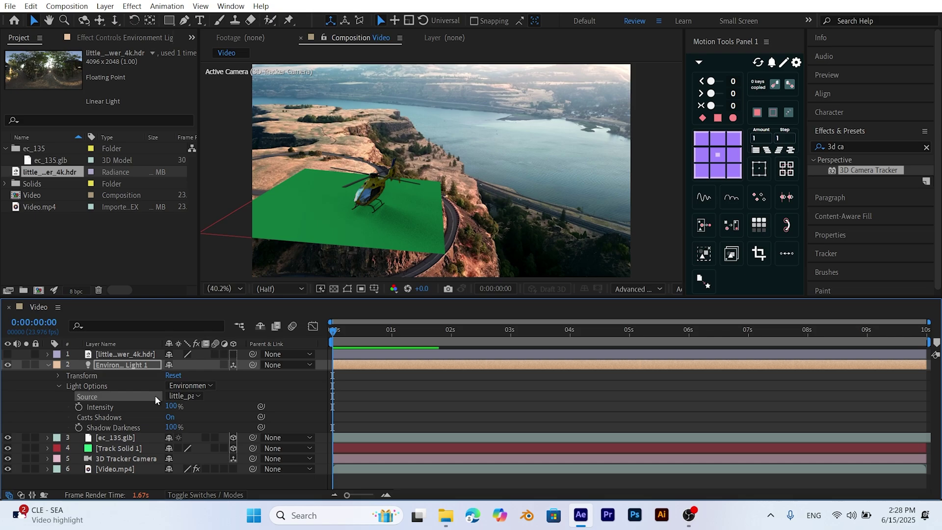
- Give Environment Light 1 207% intensity, X −38° / Y −185° rotation, and 92% shadow darkness
{"action": "left_click_drag", "start_coordinate": [171, 408], "coordinate": [242, 405]}
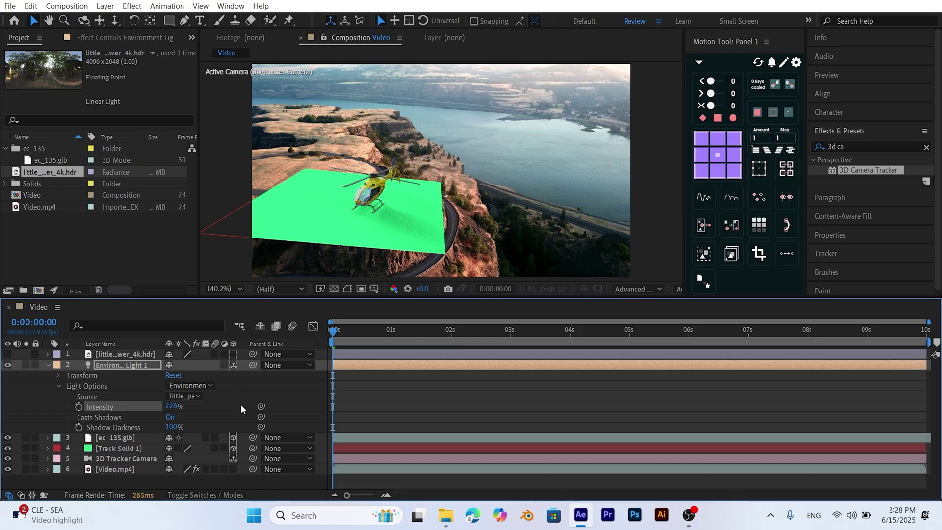
{"action": "left_click_drag", "start_coordinate": [175, 407], "coordinate": [168, 413]}
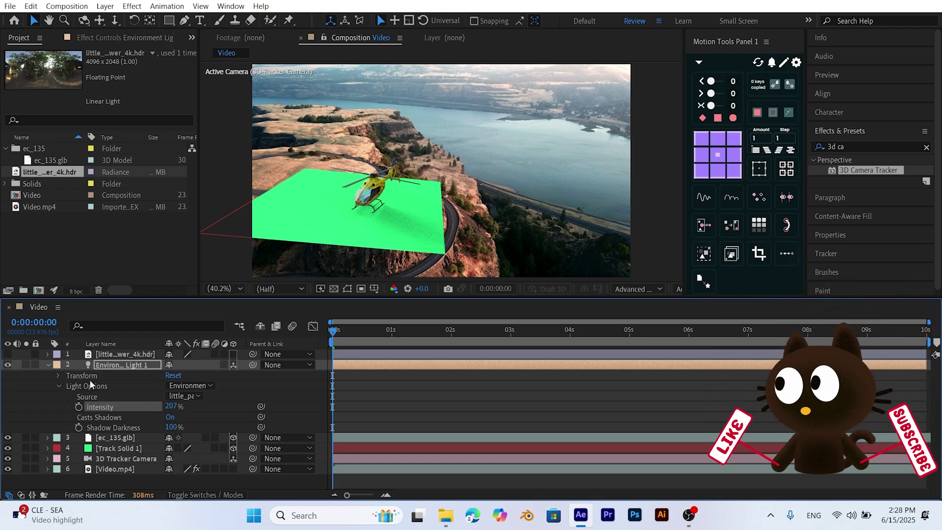
{"action": "left_click", "coordinate": [58, 375]}
{"action": "left_click_drag", "start_coordinate": [175, 395], "coordinate": [200, 396]}
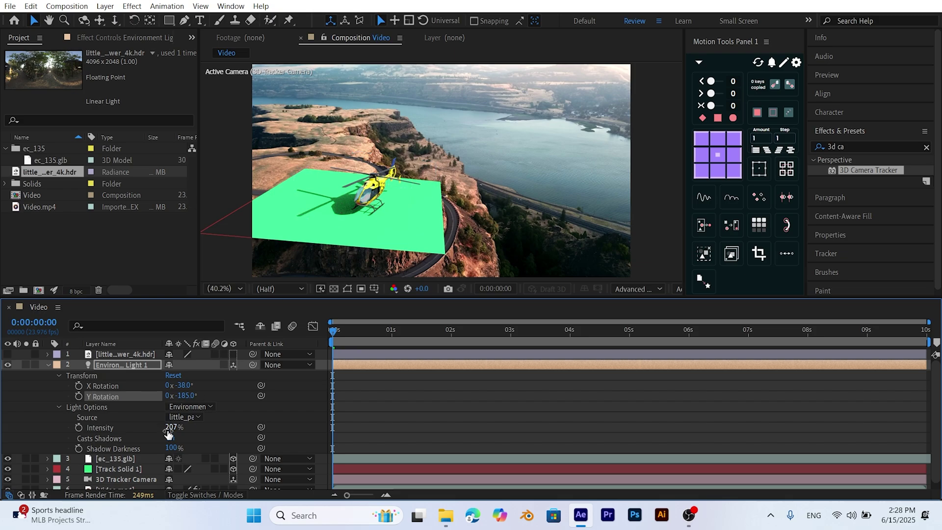
{"action": "left_click_drag", "start_coordinate": [170, 448], "coordinate": [166, 448]}
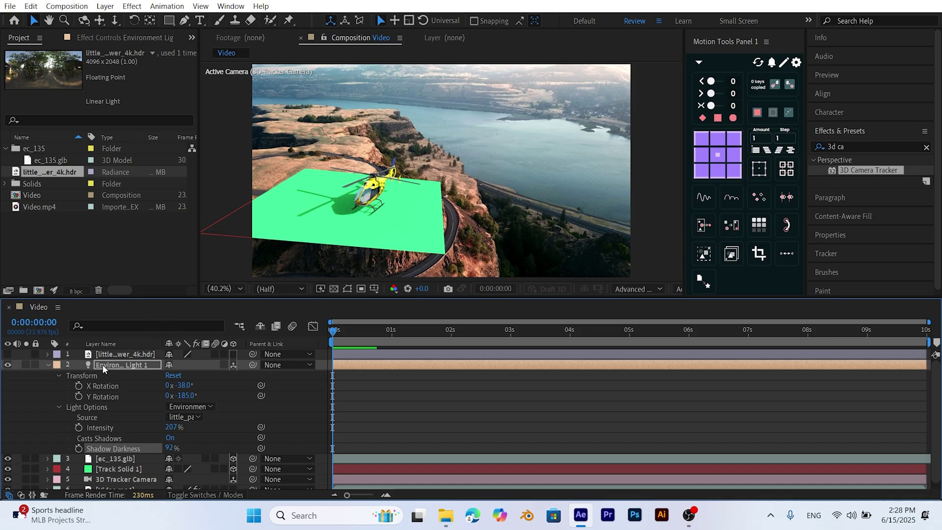
- Set the ec_135.glb layer's Animation Options Name to Take 001
{"action": "scroll", "coordinate": [108, 382], "scroll_direction": "down", "scroll_amount": 1}
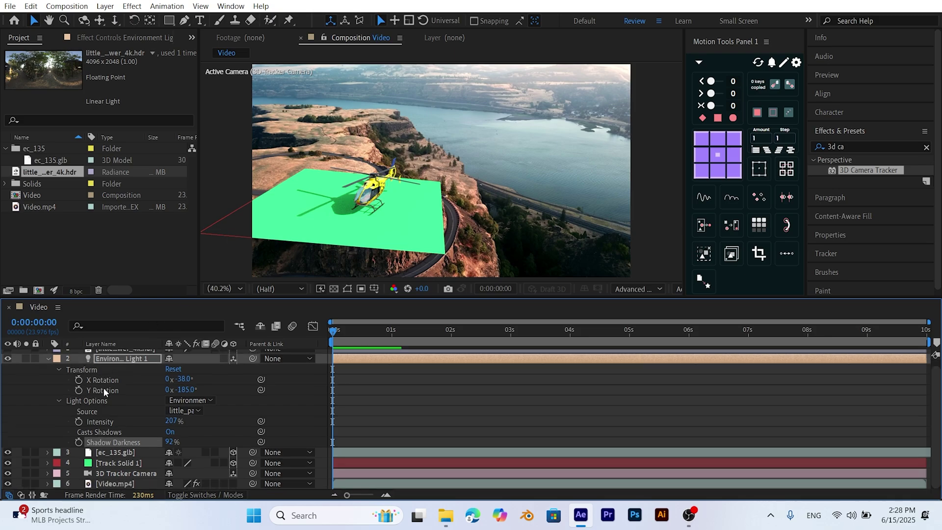
{"action": "left_click", "coordinate": [117, 451]}
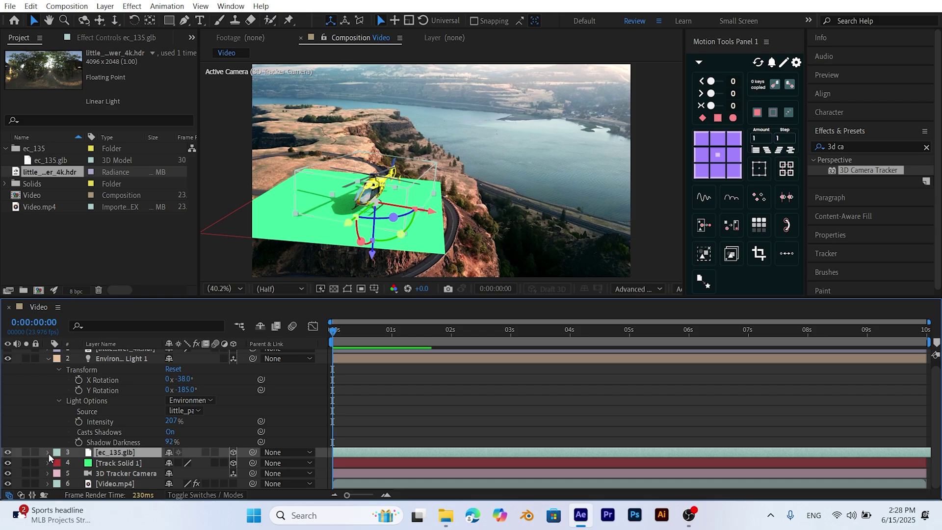
{"action": "left_click", "coordinate": [47, 452]}
{"action": "scroll", "coordinate": [64, 420], "scroll_direction": "down", "scroll_amount": 2}
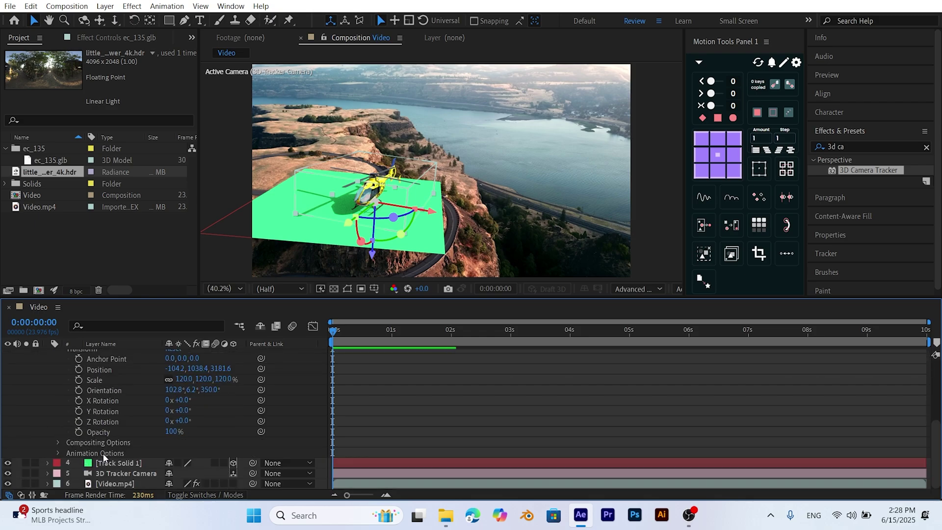
{"action": "left_click", "coordinate": [58, 452]}
{"action": "scroll", "coordinate": [70, 447], "scroll_direction": "down", "scroll_amount": 1}
{"action": "left_click", "coordinate": [190, 452]}
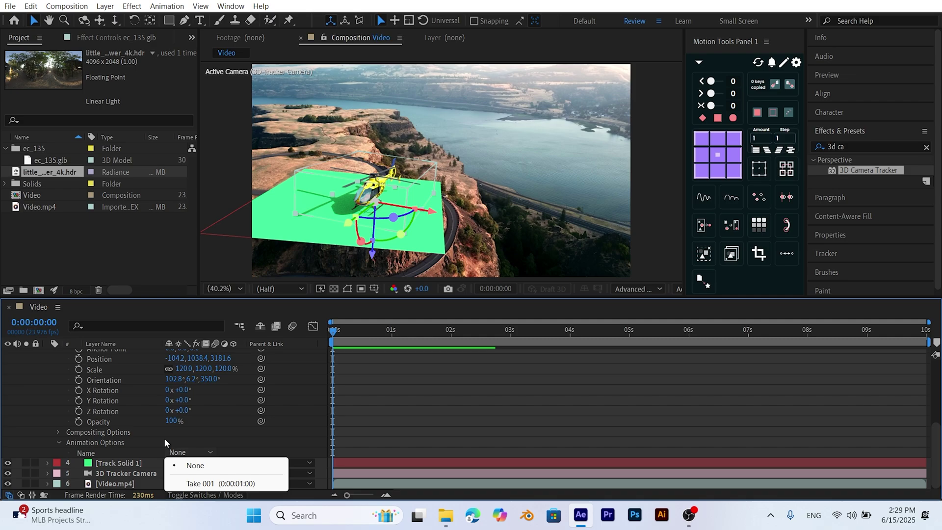
{"action": "left_click", "coordinate": [208, 483]}
{"action": "scroll", "coordinate": [98, 428], "scroll_direction": "up", "scroll_amount": 5}
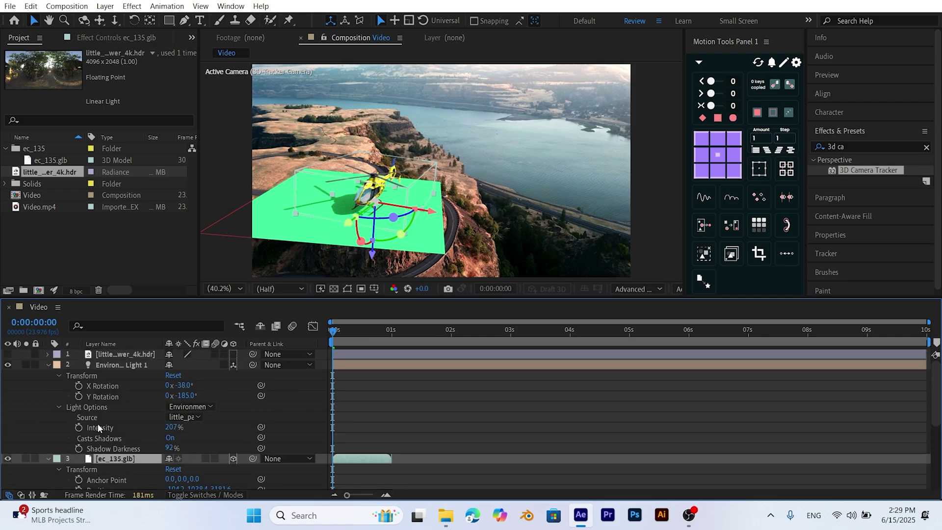
{"action": "scroll", "coordinate": [98, 428], "scroll_direction": "down", "scroll_amount": 3}
{"action": "left_click", "coordinate": [48, 395]}
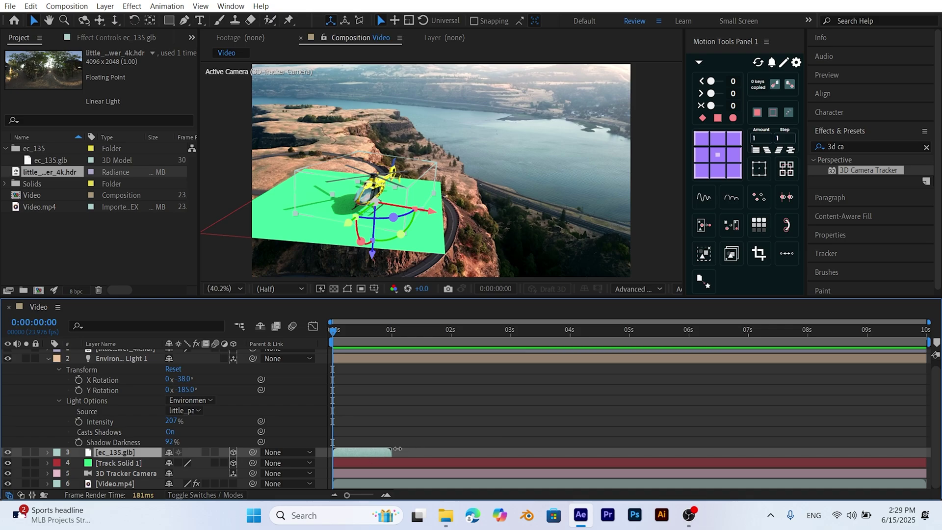
- Enable Time Remapping on ec_135.glb and extend its out-point to the 10-second comp end
{"action": "left_click_drag", "start_coordinate": [365, 333], "coordinate": [358, 352]}
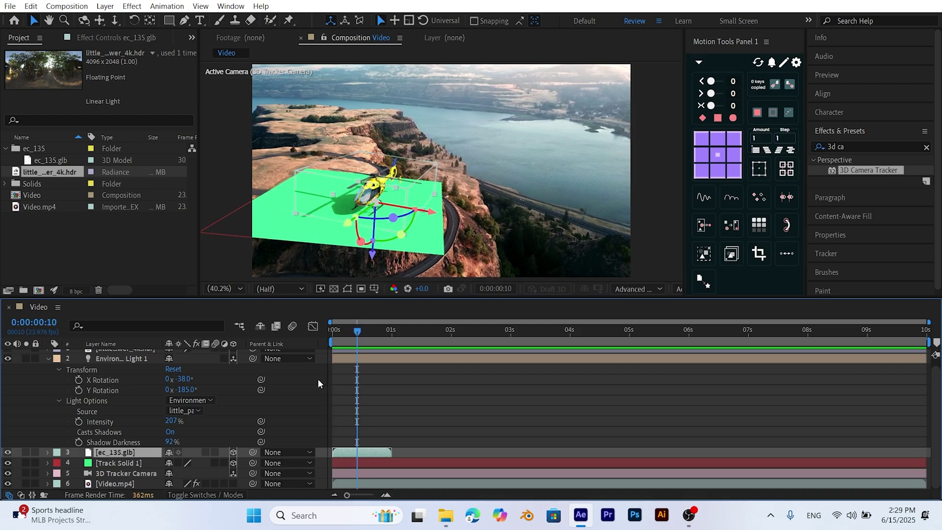
{"action": "right_click", "coordinate": [142, 454]}
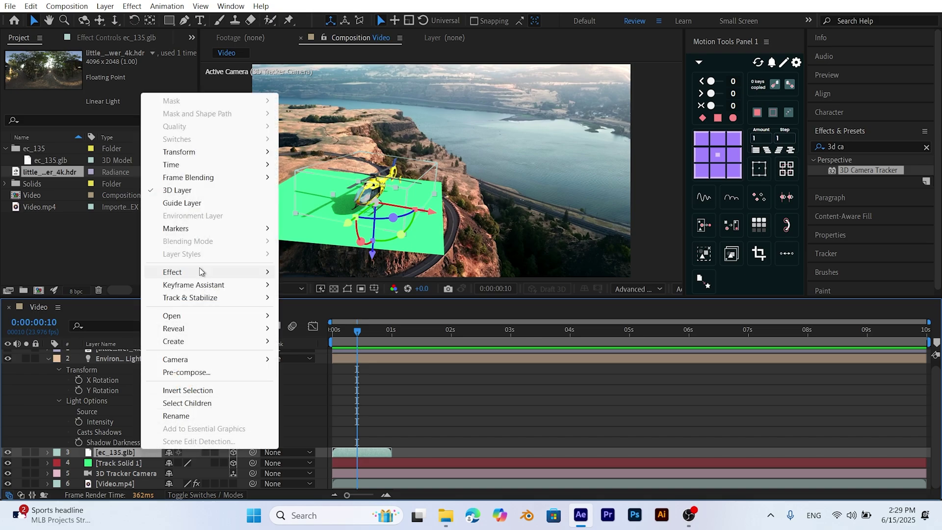
{"action": "mouse_move", "coordinate": [184, 166]}
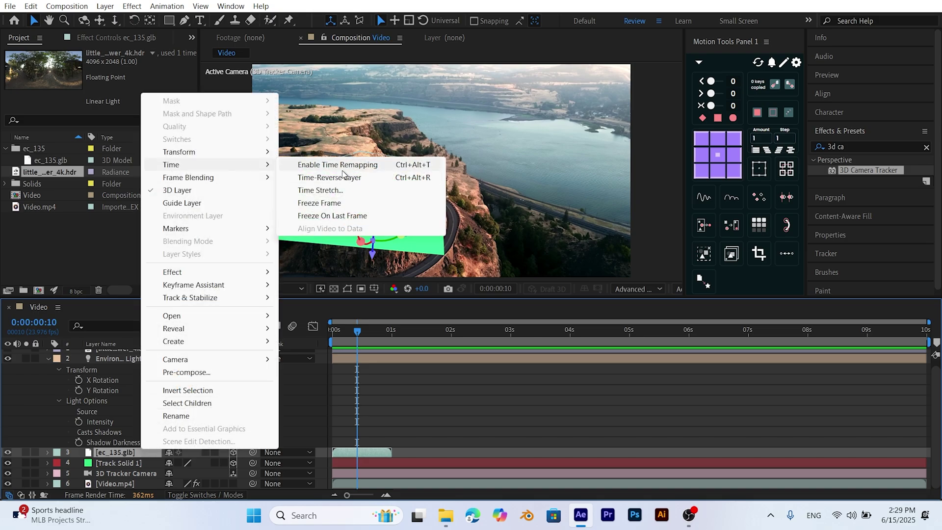
{"action": "left_click", "coordinate": [357, 167]}
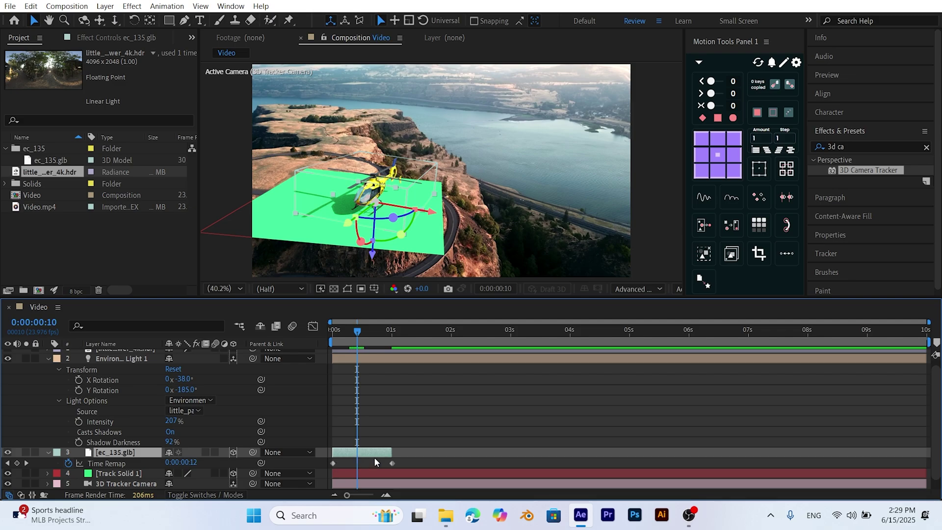
{"action": "left_click_drag", "start_coordinate": [396, 452], "coordinate": [926, 452]}
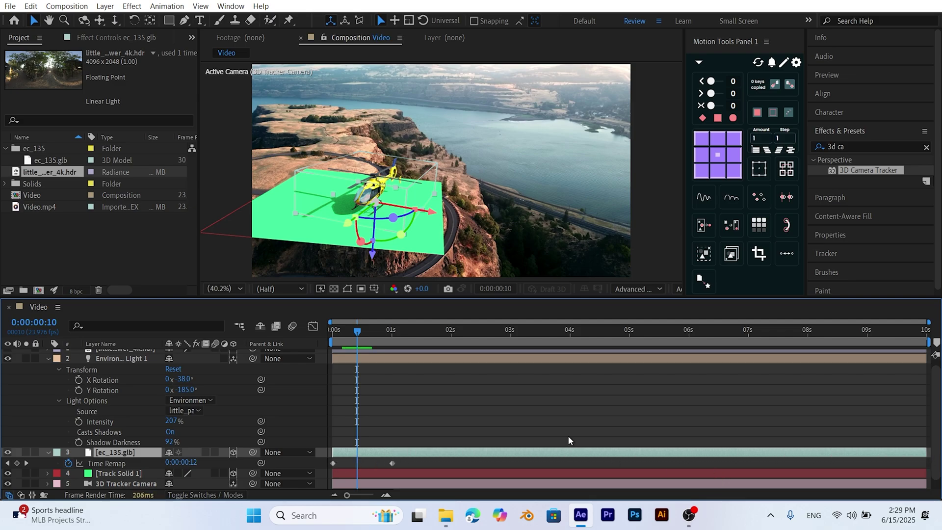
{"action": "left_click_drag", "start_coordinate": [368, 339], "coordinate": [339, 361]}
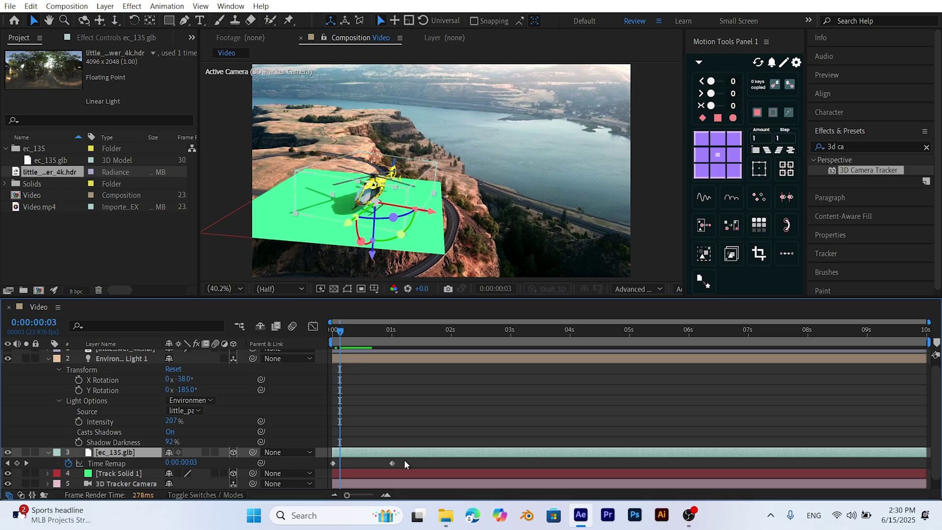
- Add a loopOut() expression to the ec_135.glb layer's Time Remap so the blade animation repeats
{"action": "left_click_drag", "start_coordinate": [407, 463], "coordinate": [325, 465]}
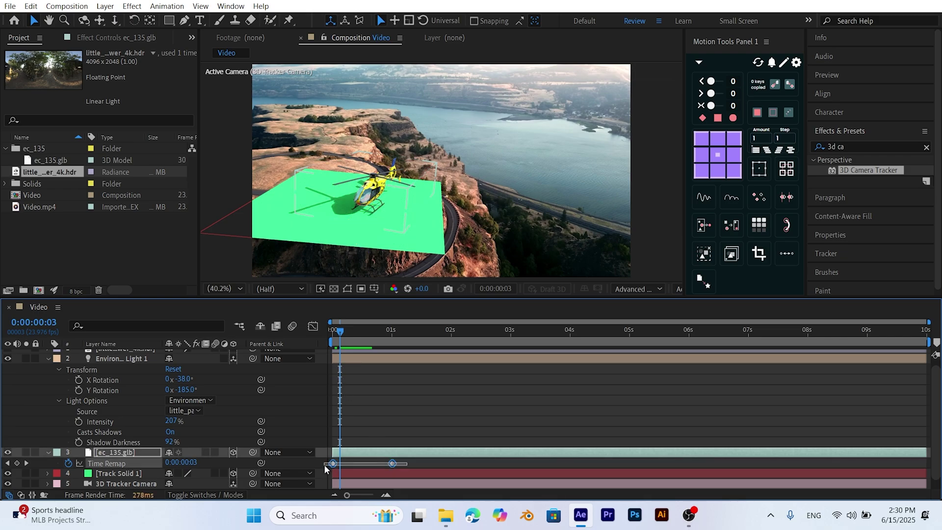
{"action": "left_click", "coordinate": [68, 463], "text": "alt"}
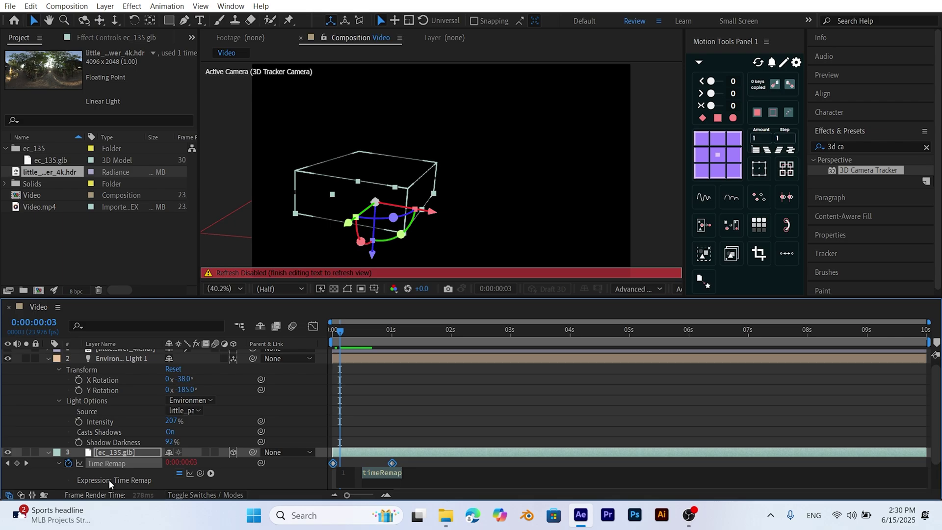
{"action": "type", "text": "loop"}
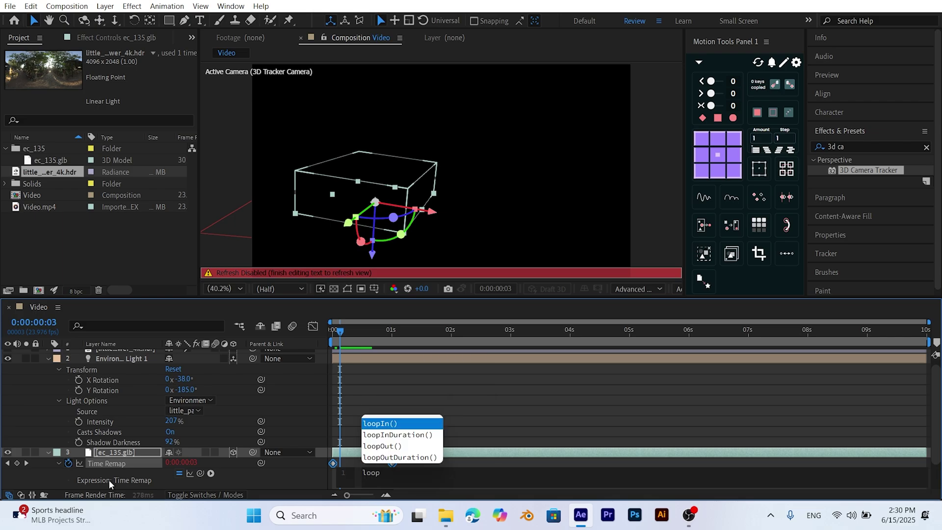
{"action": "left_click", "coordinate": [381, 446]}
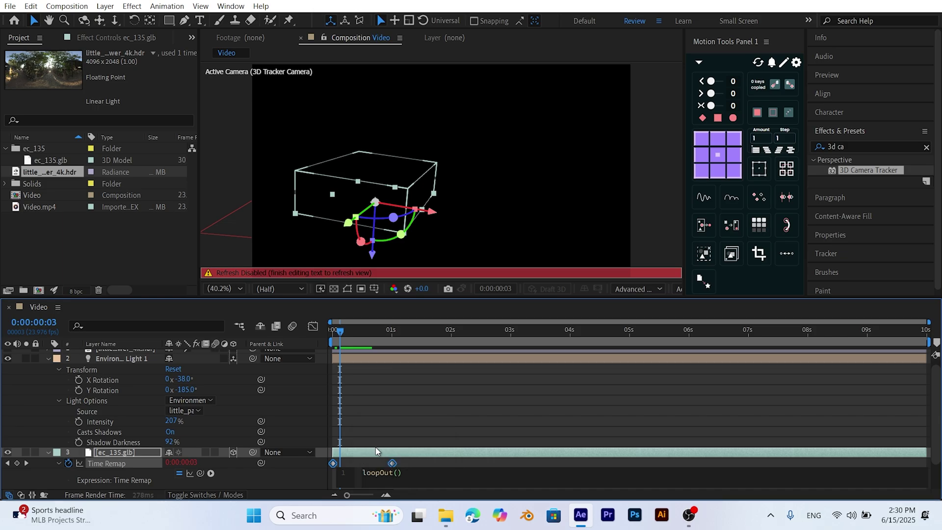
{"action": "left_click", "coordinate": [287, 417]}
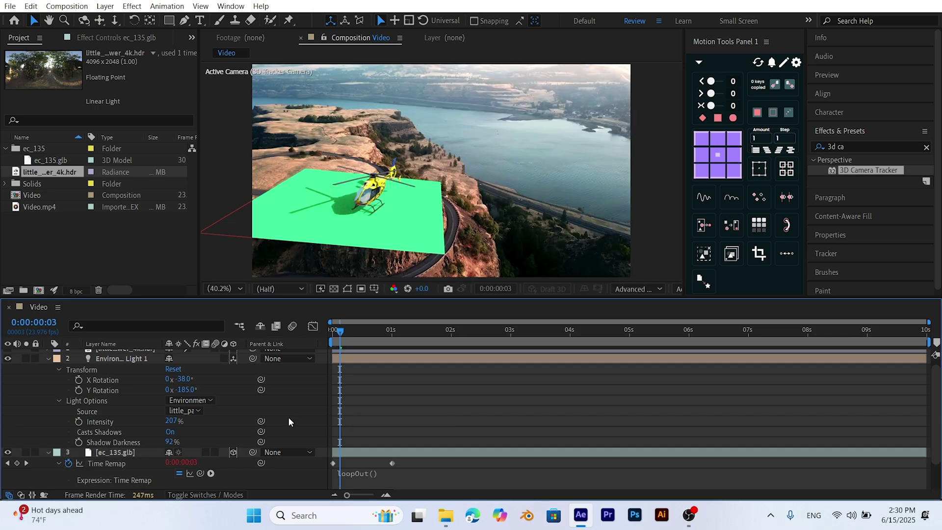
- Set Track Solid 1's Material Options Accepts Shadows to Only, after checking the looping blades
{"action": "left_click_drag", "start_coordinate": [363, 331], "coordinate": [299, 354]}
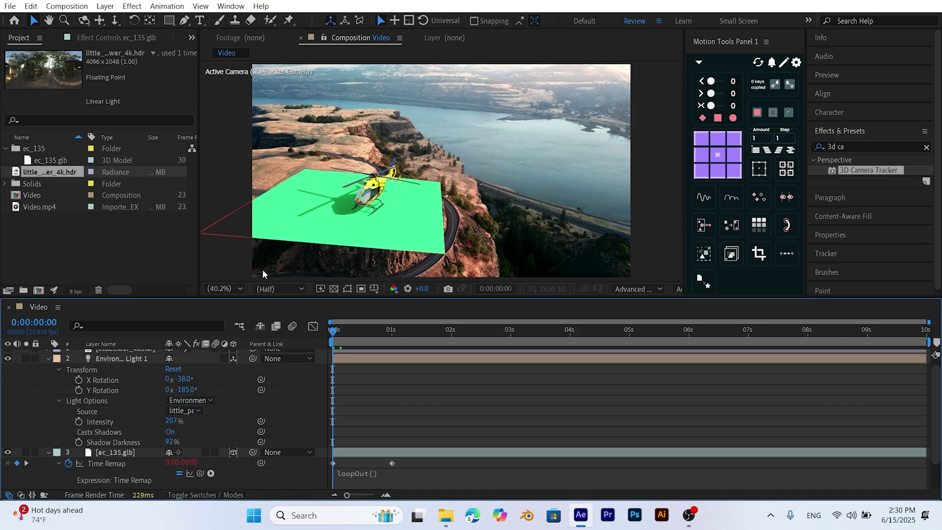
{"action": "scroll", "coordinate": [93, 392], "scroll_direction": "down", "scroll_amount": 3}
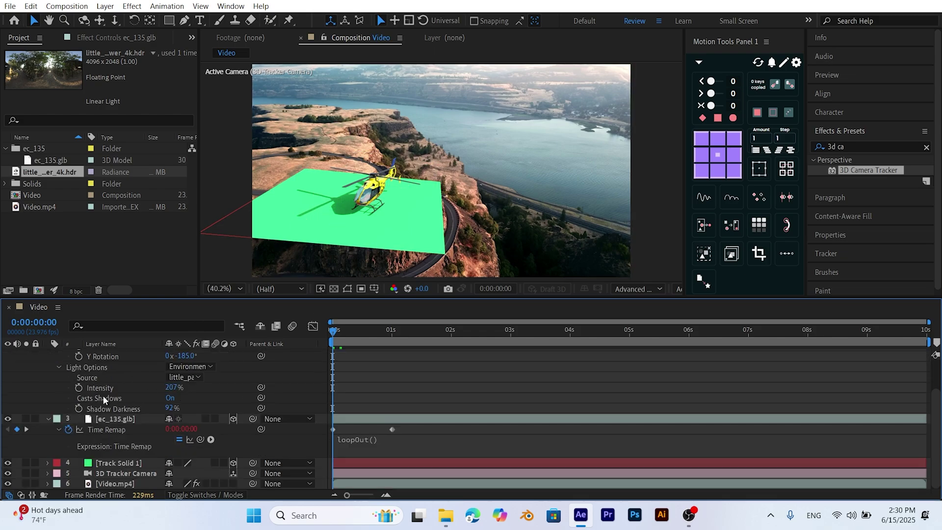
{"action": "left_click", "coordinate": [111, 468]}
{"action": "left_click", "coordinate": [47, 463]}
{"action": "scroll", "coordinate": [46, 452], "scroll_direction": "down", "scroll_amount": 5}
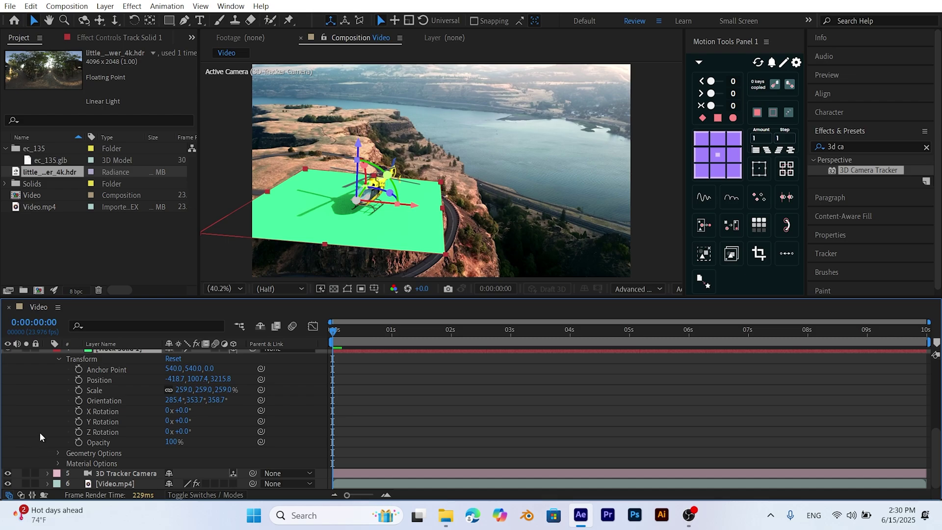
{"action": "left_click", "coordinate": [58, 463]}
{"action": "scroll", "coordinate": [57, 464], "scroll_direction": "down", "scroll_amount": 3}
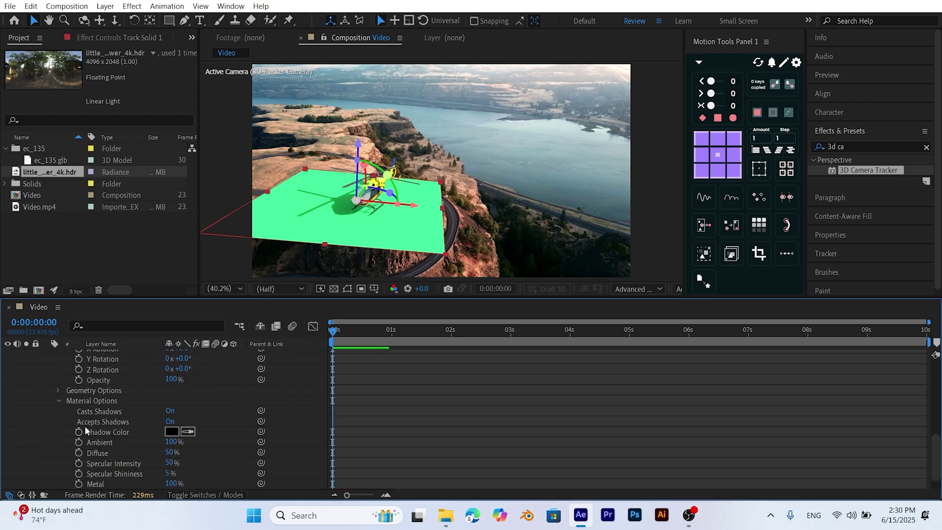
{"action": "left_click", "coordinate": [170, 423]}
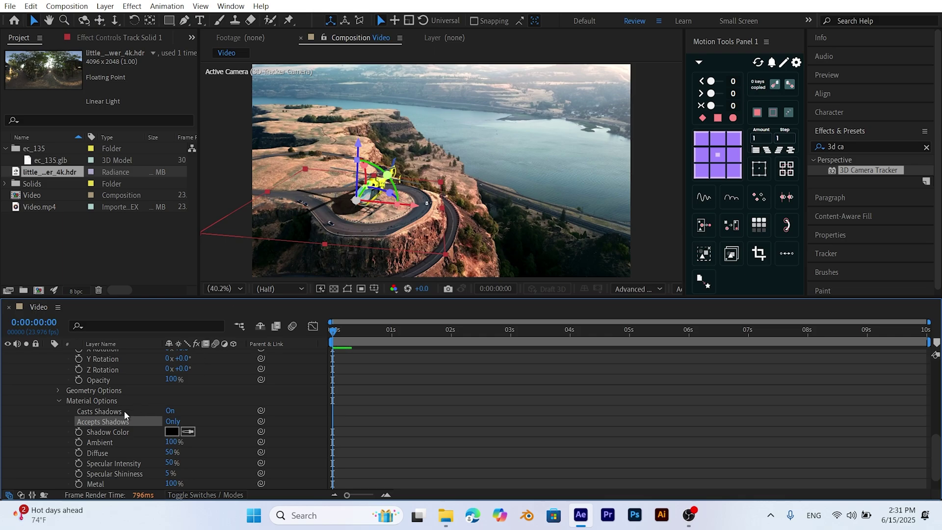
- Collapse Track Solid 1, preview the composition, then stop at five seconds
{"action": "key", "text": "Return"}
{"action": "left_click", "coordinate": [49, 411]}
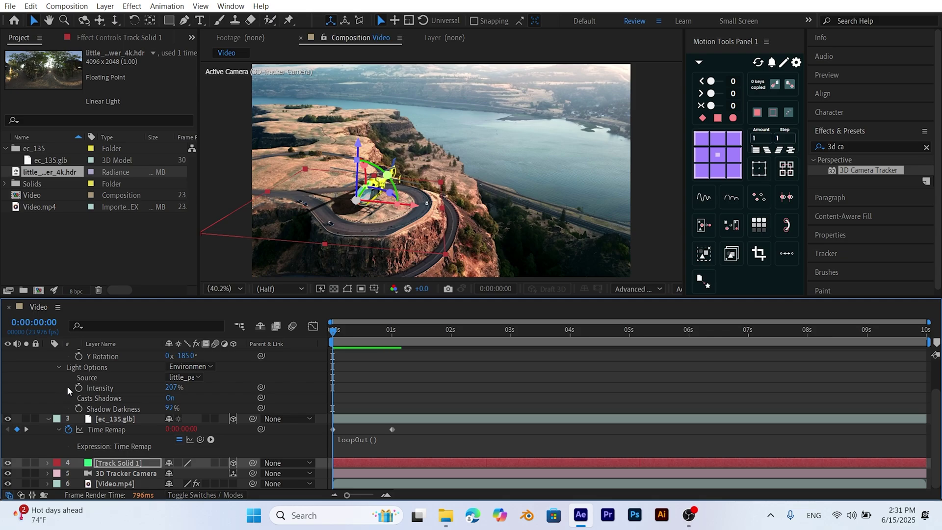
{"action": "scroll", "coordinate": [65, 392], "scroll_direction": "up", "scroll_amount": 3}
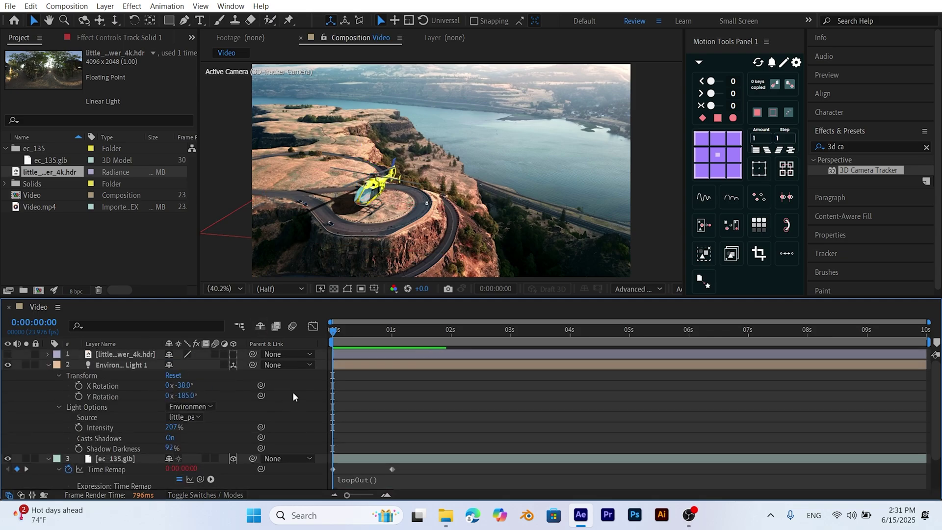
{"action": "key", "text": "space"}
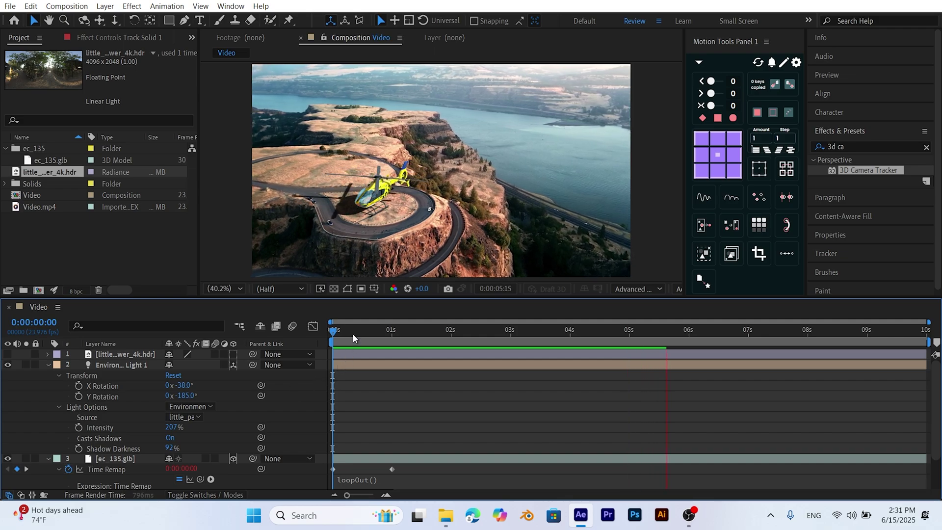
{"action": "left_click_drag", "start_coordinate": [352, 334], "coordinate": [332, 348]}
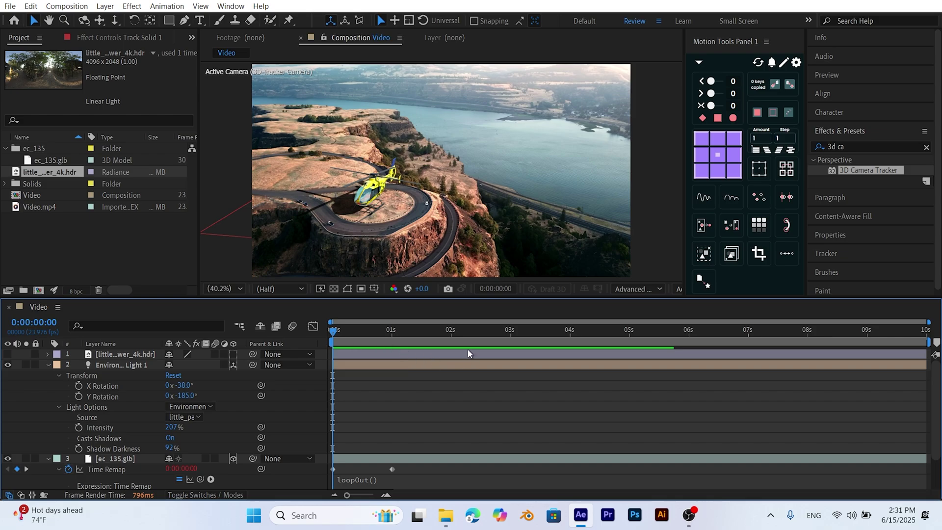
{"action": "key", "text": "space"}
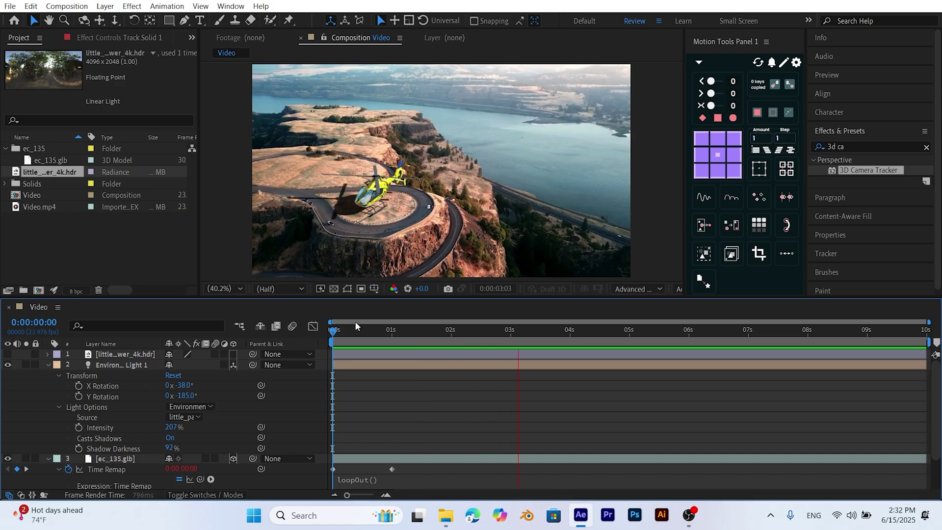
{"action": "key", "text": "space"}
{"action": "key", "text": "space"}
{"action": "key", "text": "space"}
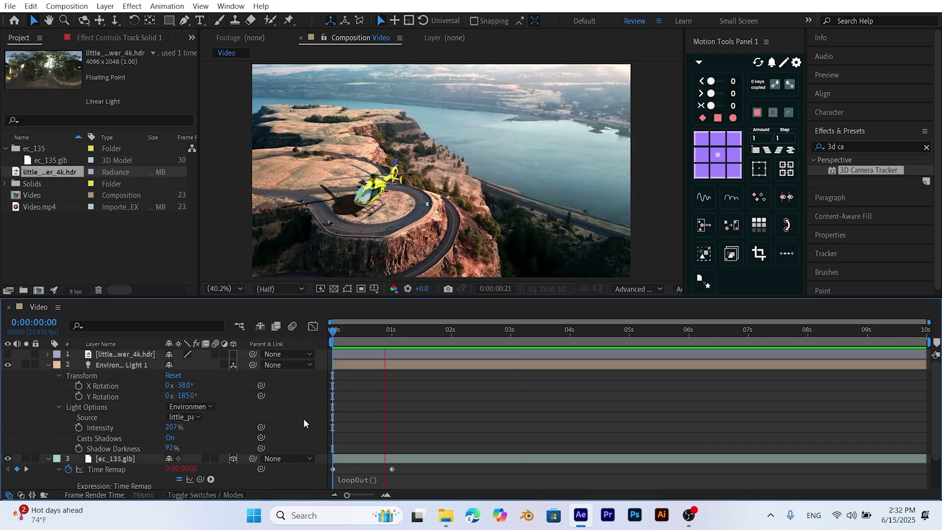